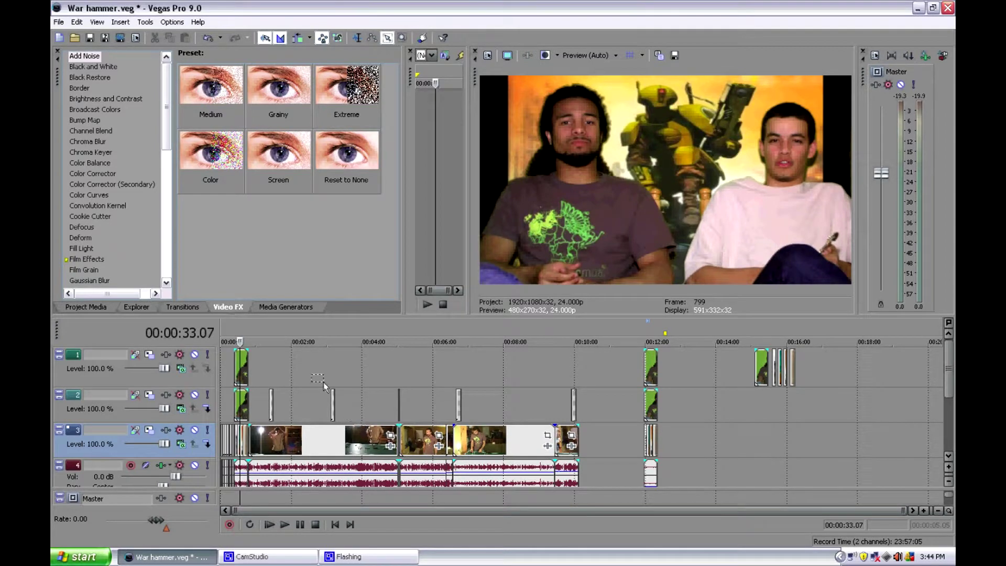
Step: Resize the timeline track heights so all tracks fit in view
drag(323, 382, 464, 485)
drag(459, 486, 938, 391)
click(948, 477)
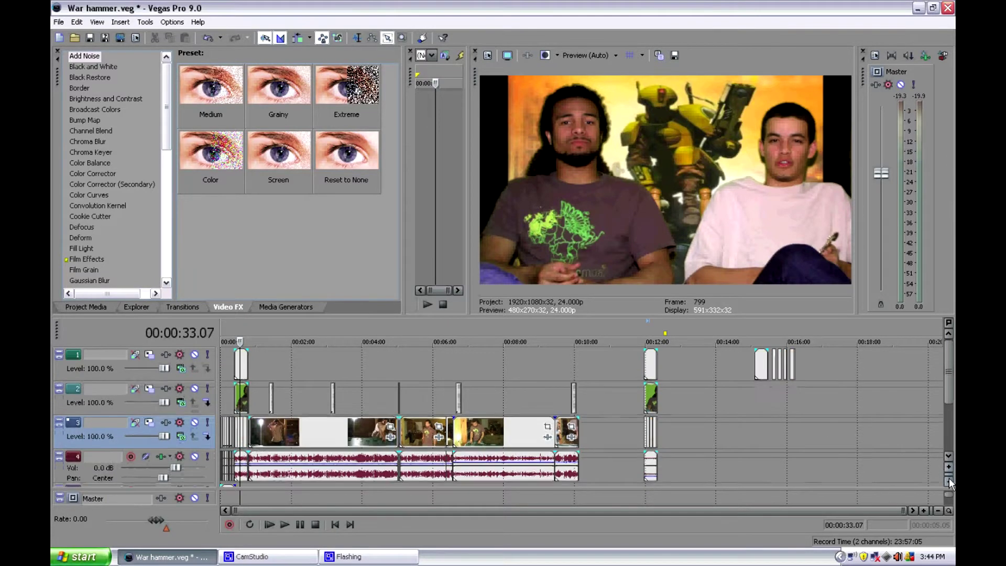
click(948, 470)
click(949, 469)
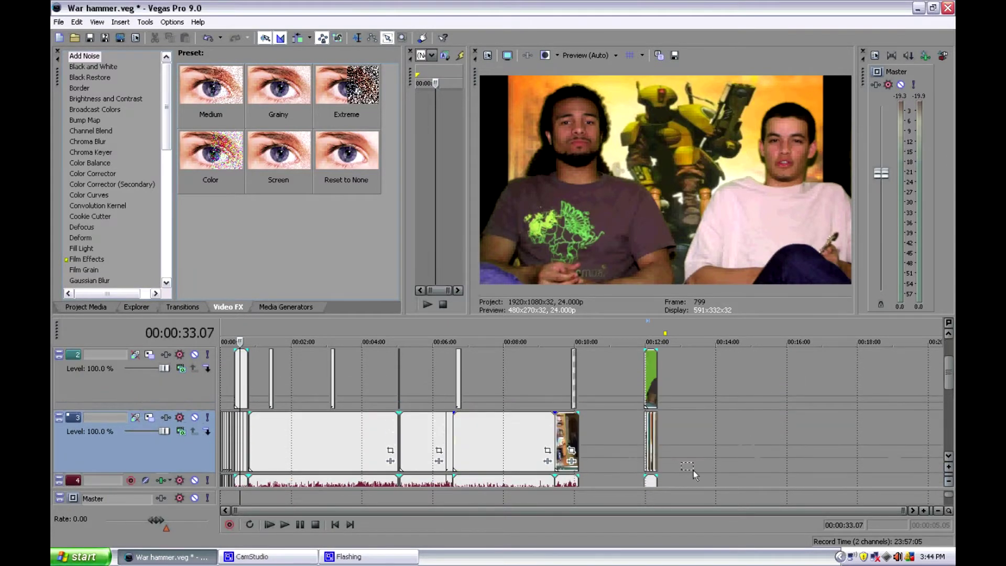
click(948, 482)
click(948, 482)
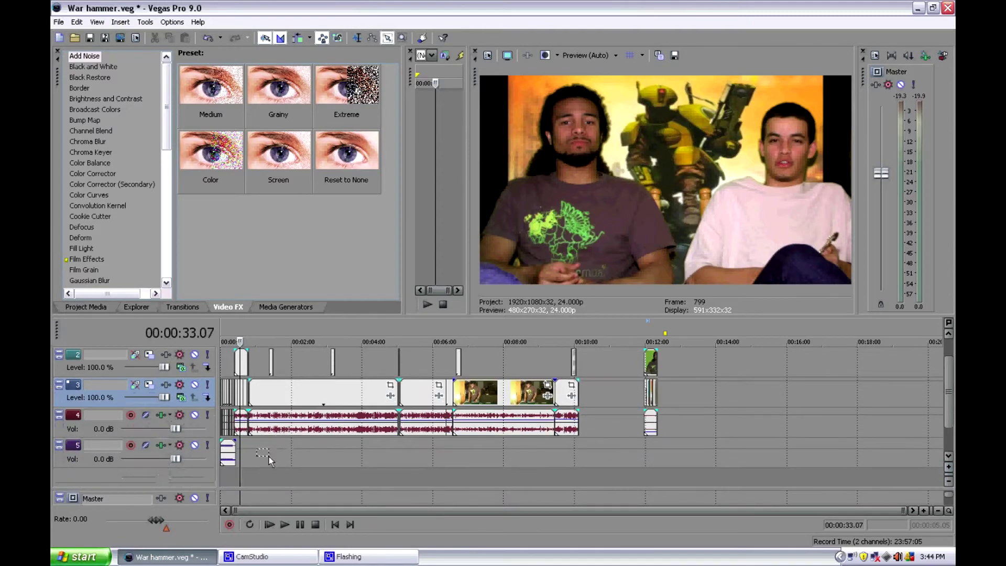
click(244, 453)
Step: Place the playhead at 00:11:57.20, just before the clips at 12:00
scroll(244, 453, up, 3)
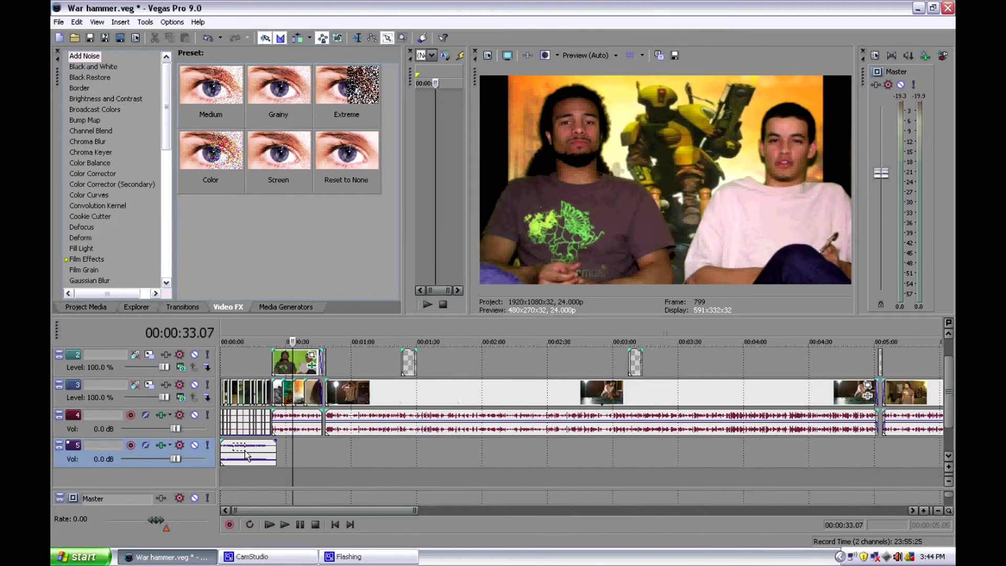
scroll(329, 447, down, 3)
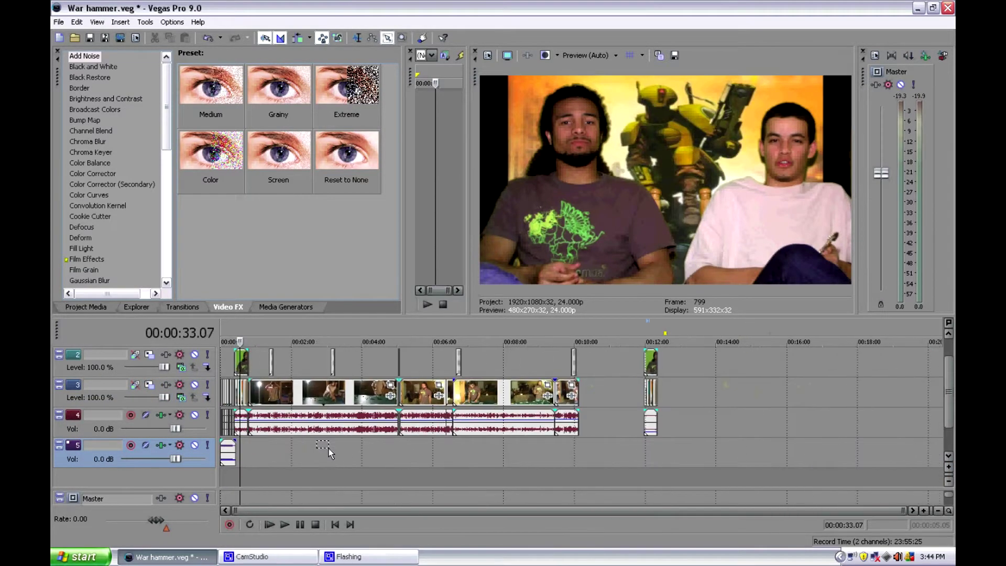
click(648, 445)
scroll(648, 445, up, 2)
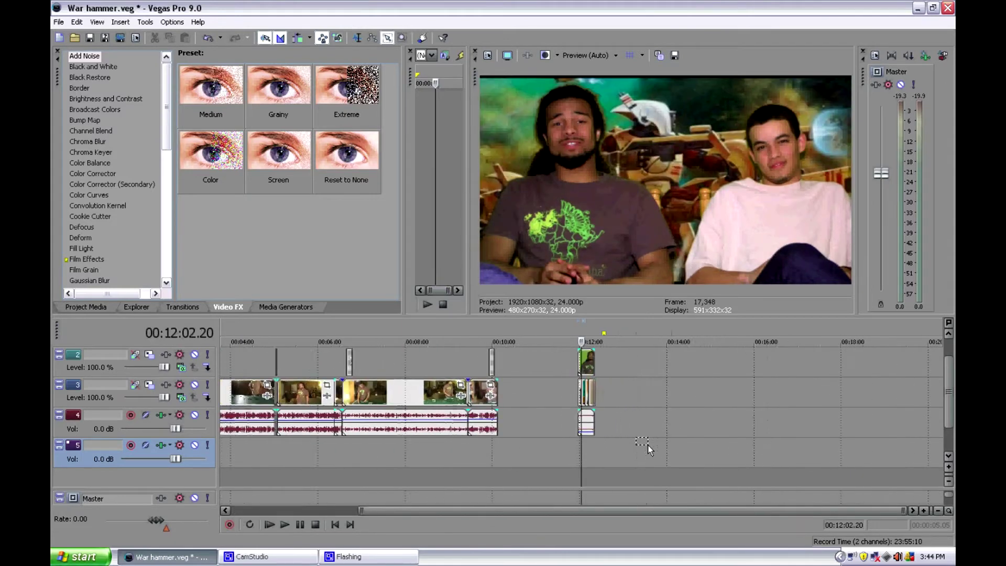
drag(950, 392, 946, 366)
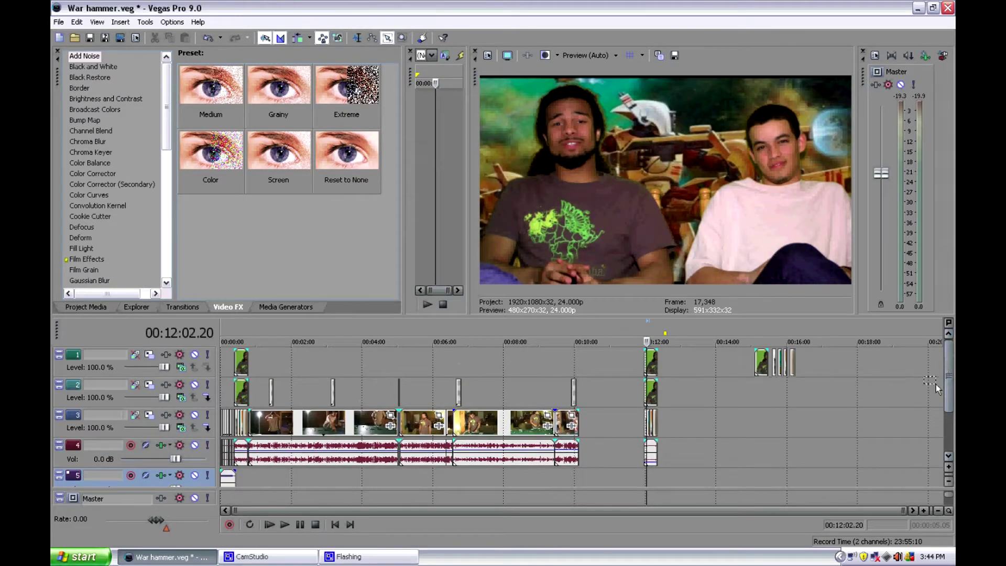
click(640, 474)
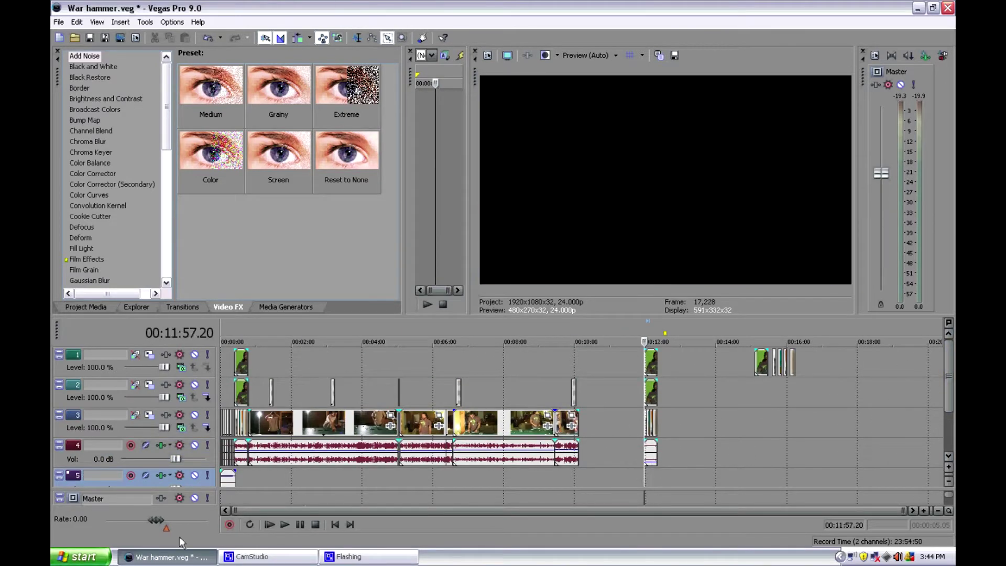
Step: Play back the keyed section from 11:57 and stop at 00:12:10.07
scroll(681, 472, up, 3)
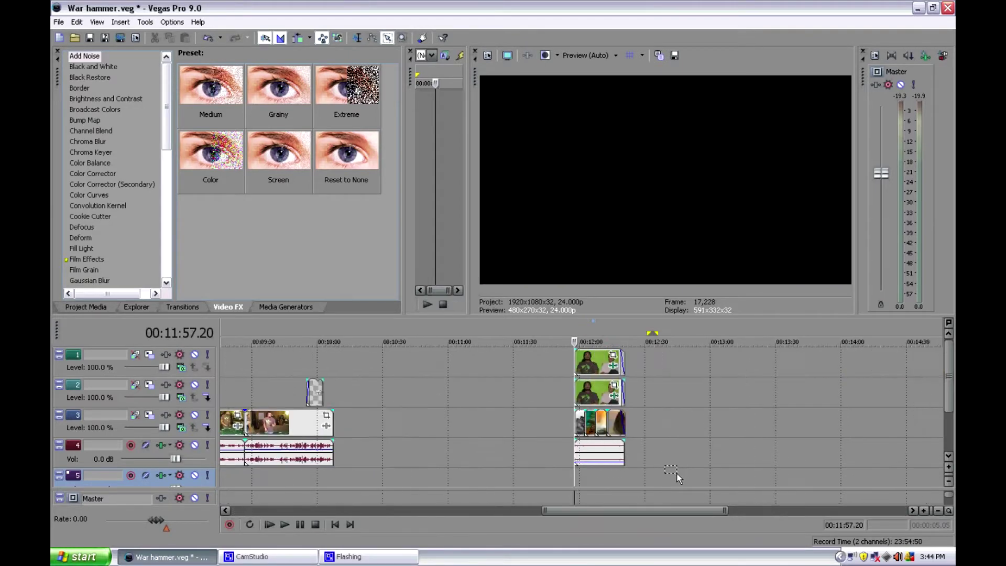
drag(604, 509, 720, 507)
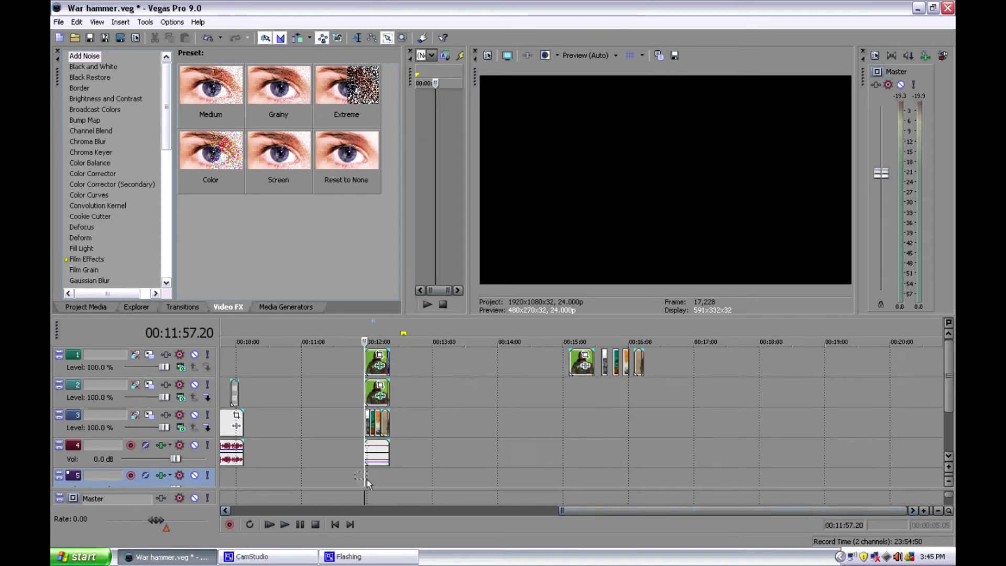
key(space)
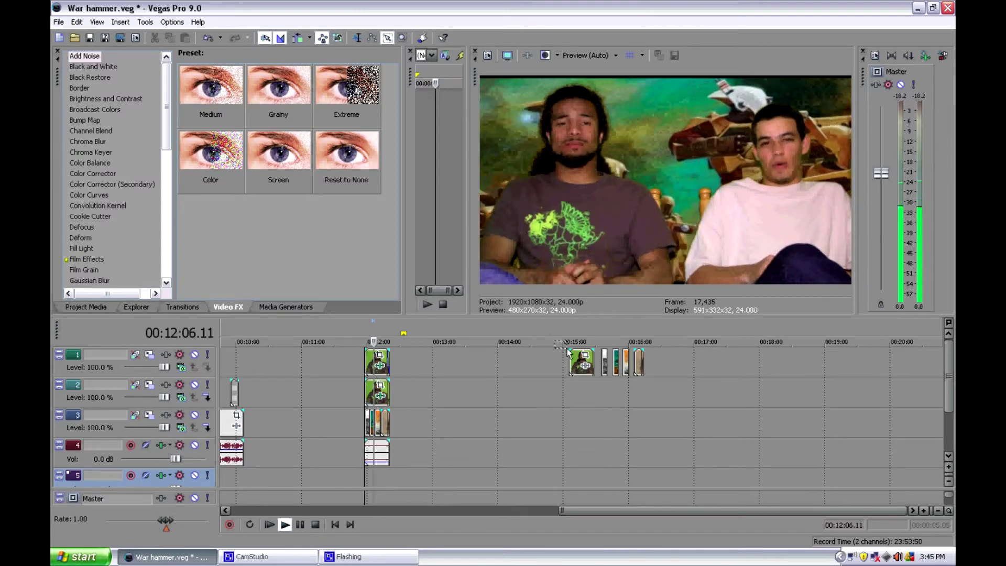
scroll(385, 368, up, 2)
scroll(558, 358, up, 2)
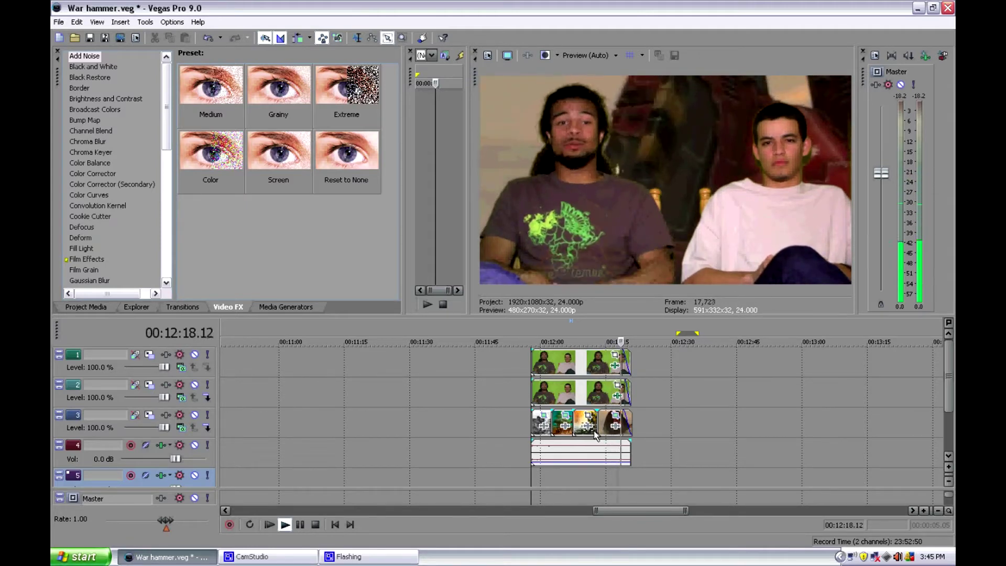
click(585, 474)
key(space)
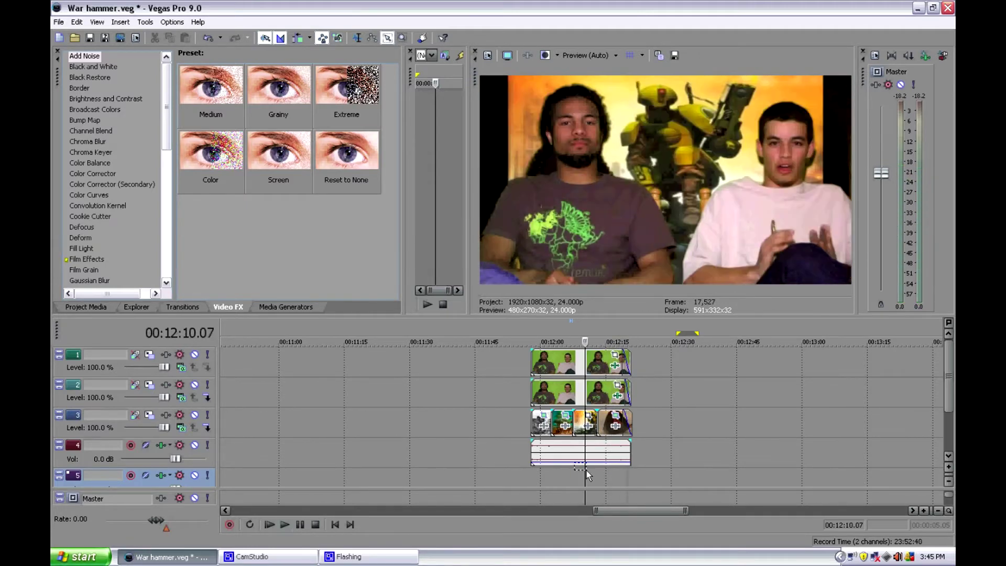
Step: Move the playhead onto the green-screen clip near 15:20 and zoom in on it
scroll(586, 470, down, 5)
scroll(643, 407, up, 4)
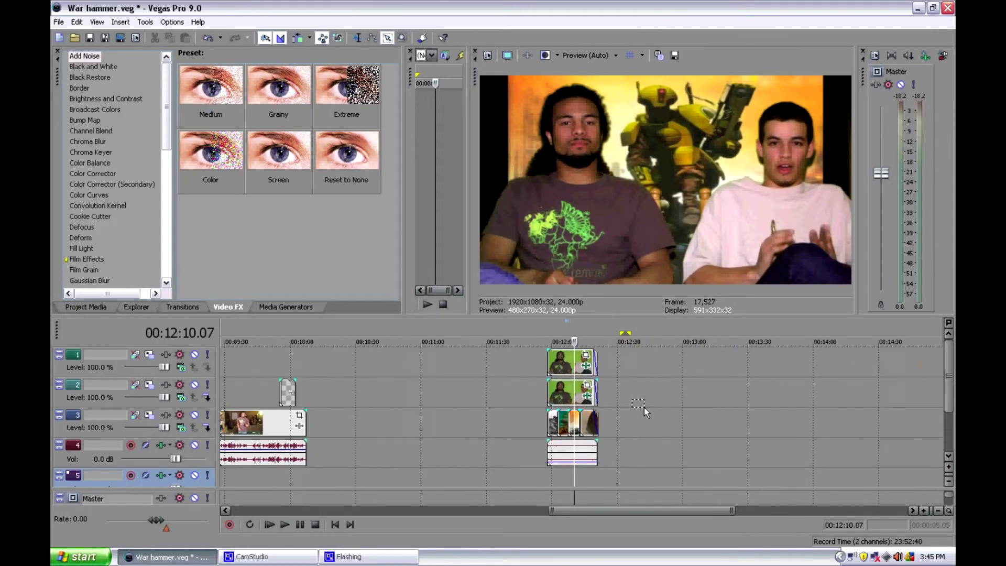
scroll(643, 407, up, 2)
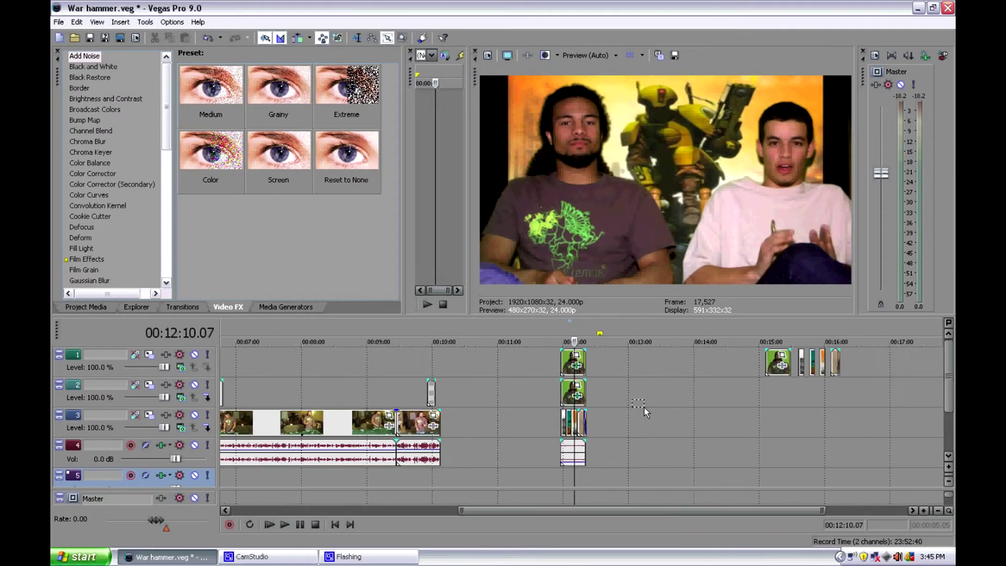
click(781, 401)
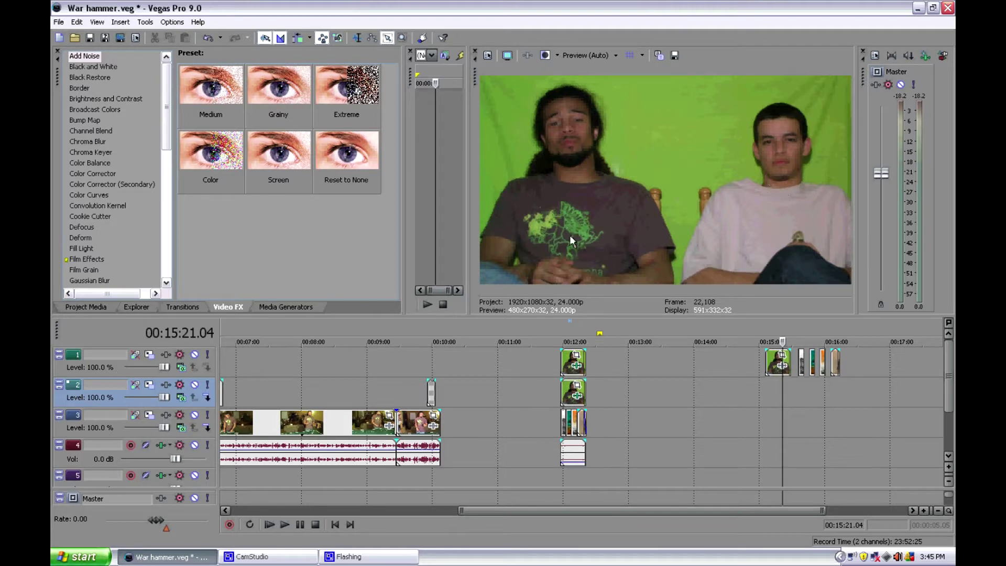
scroll(779, 395, up, 5)
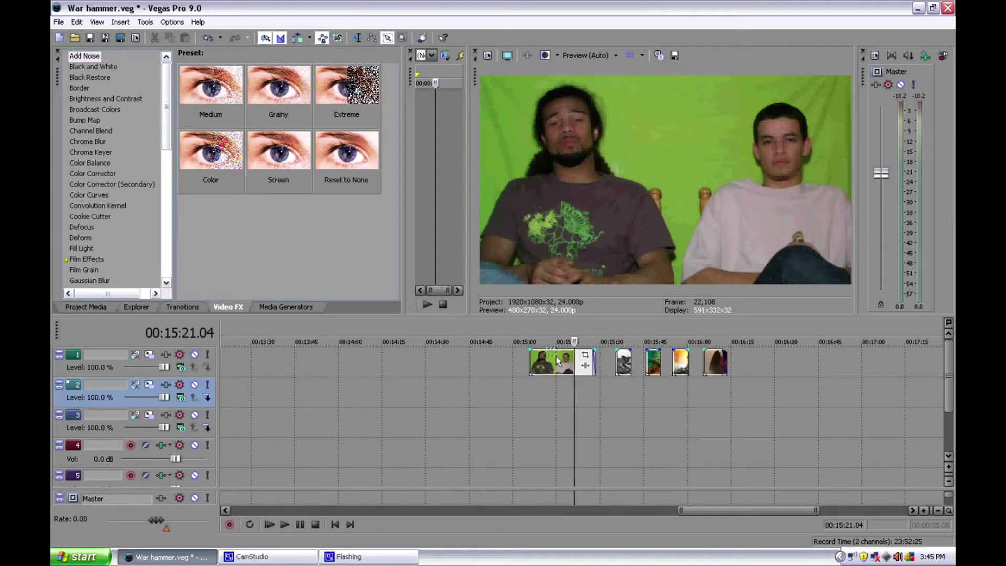
Step: Add Sony Color Corrector to the green-screen clip's event effects
click(584, 368)
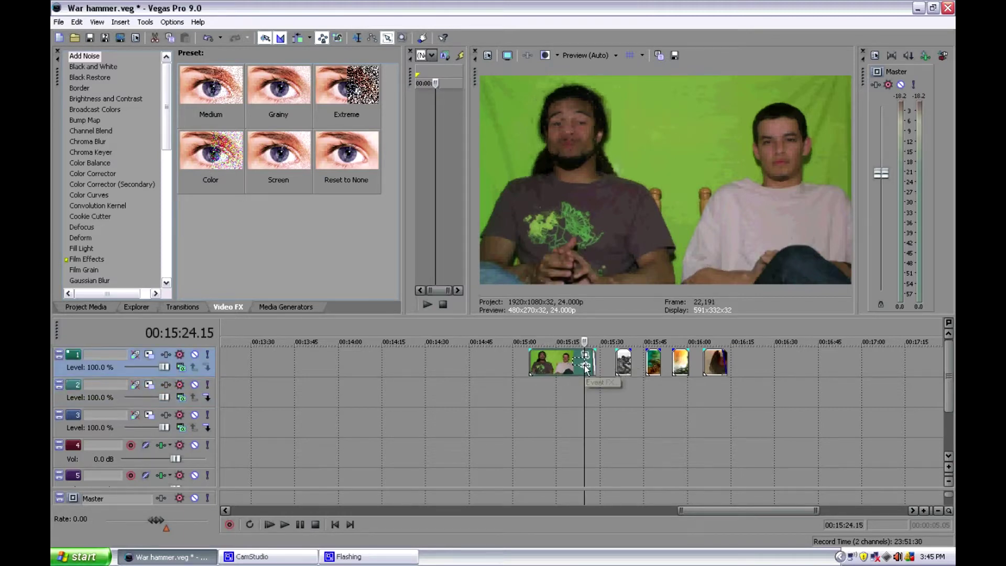
key(d)
key(d)
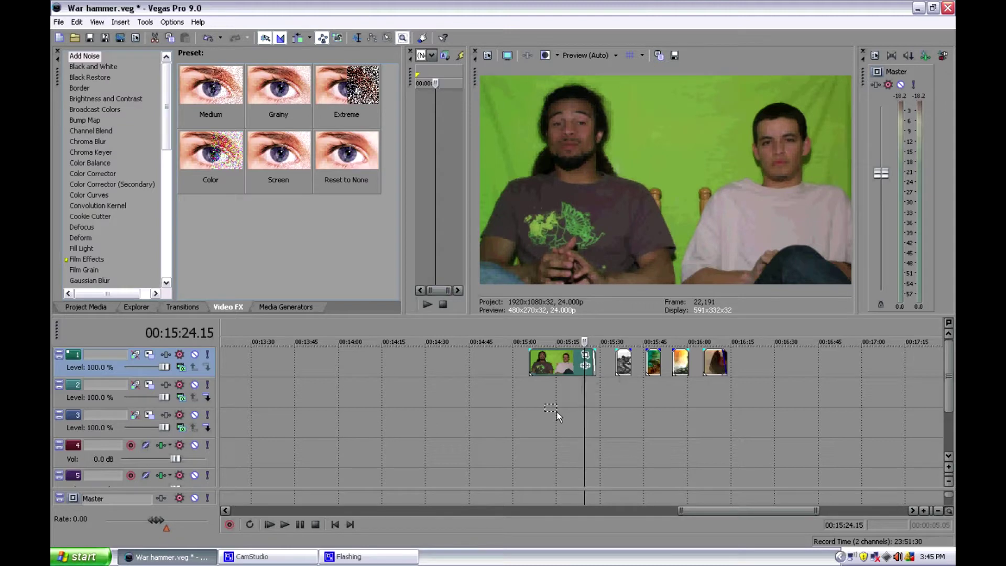
click(585, 366)
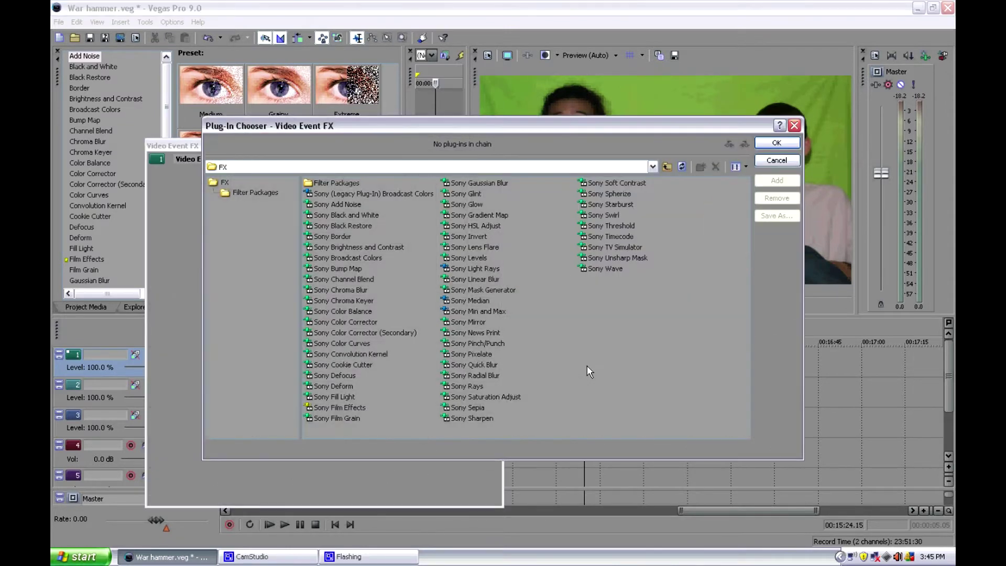
click(339, 323)
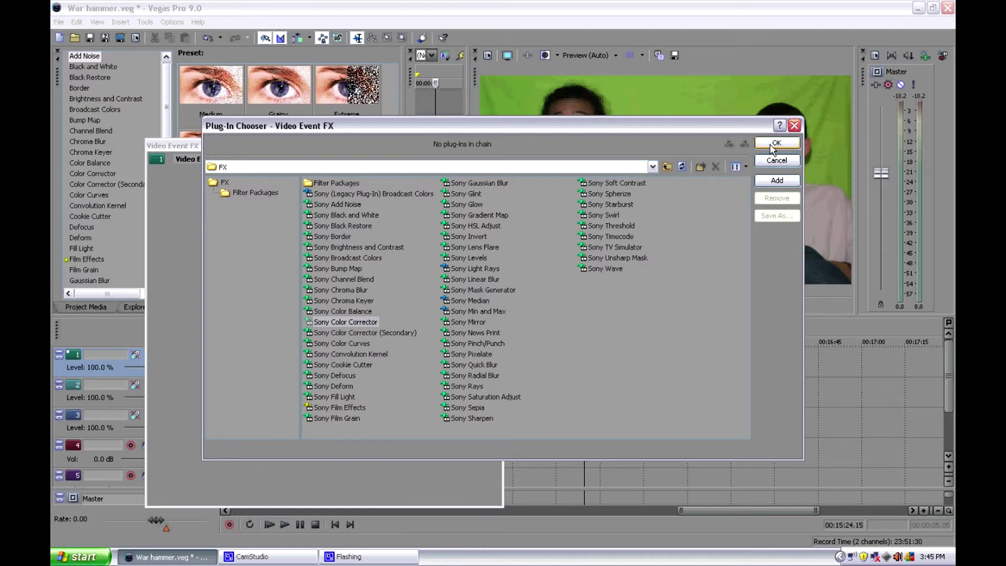
click(777, 181)
click(777, 143)
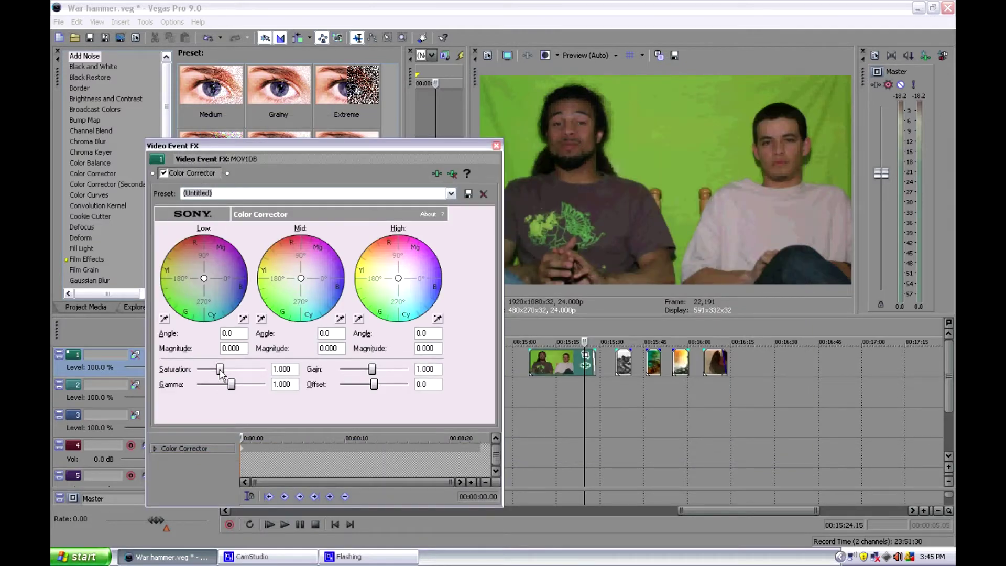
Step: Set Color Corrector saturation to 1.388, tint the shadows slightly, and set gain to 1.155
drag(220, 370, 229, 373)
mouse_move(203, 281)
mouse_down()
mouse_move(209, 272)
mouse_move(207, 284)
mouse_up()
drag(372, 369, 378, 373)
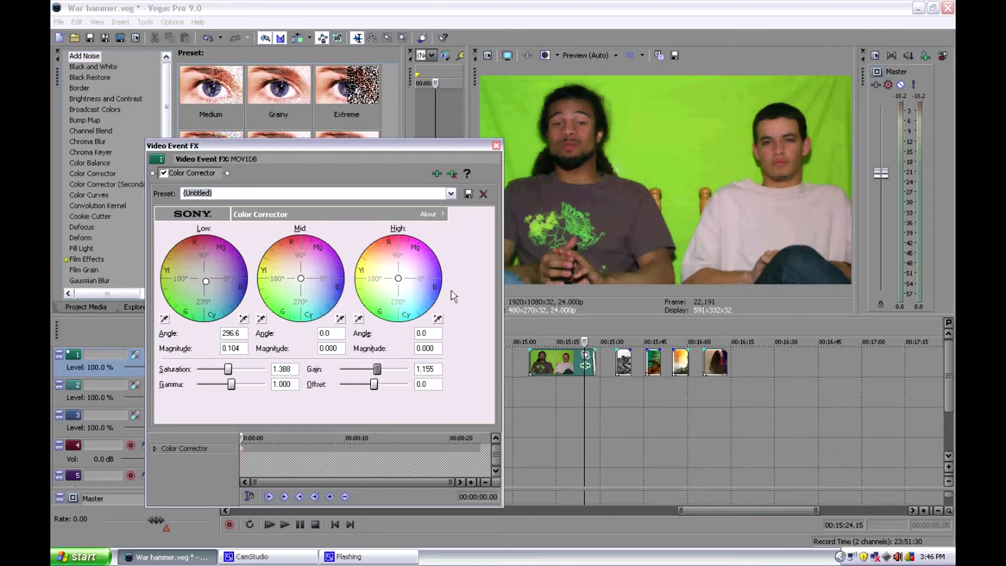
click(496, 146)
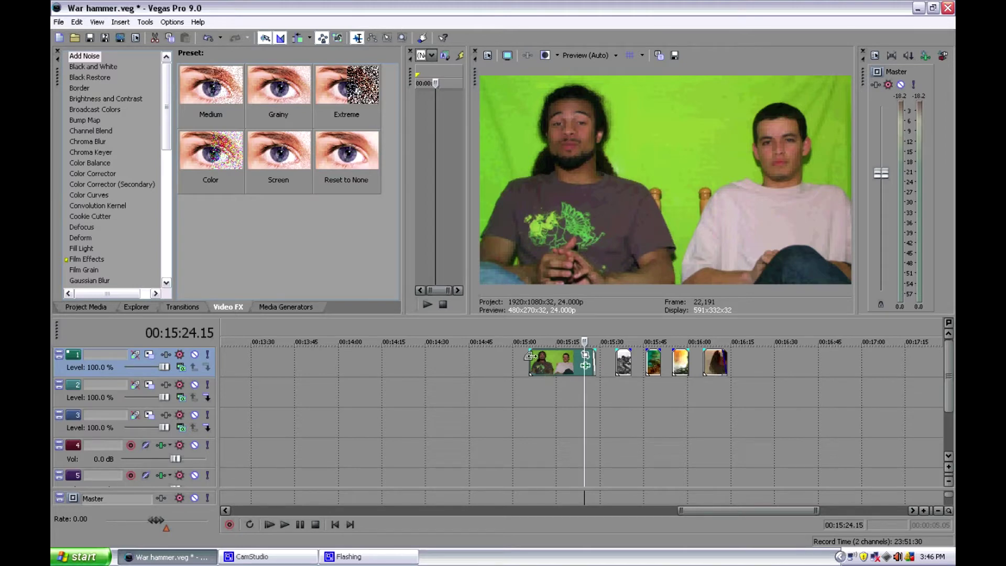
click(548, 363)
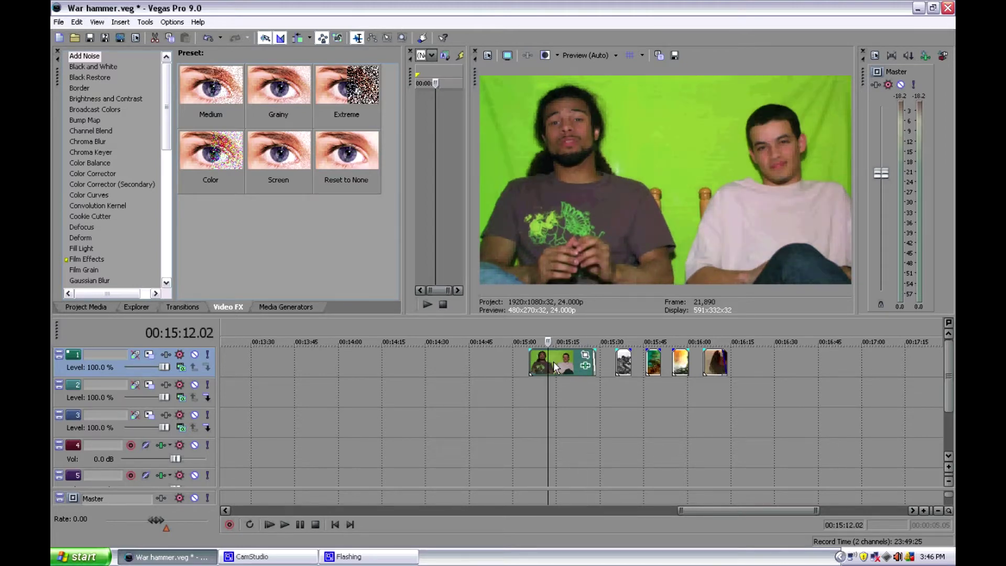
Step: Copy the green-screen clip onto track 2 directly beneath the original, then select track 3
drag(564, 359, 563, 388)
click(539, 436)
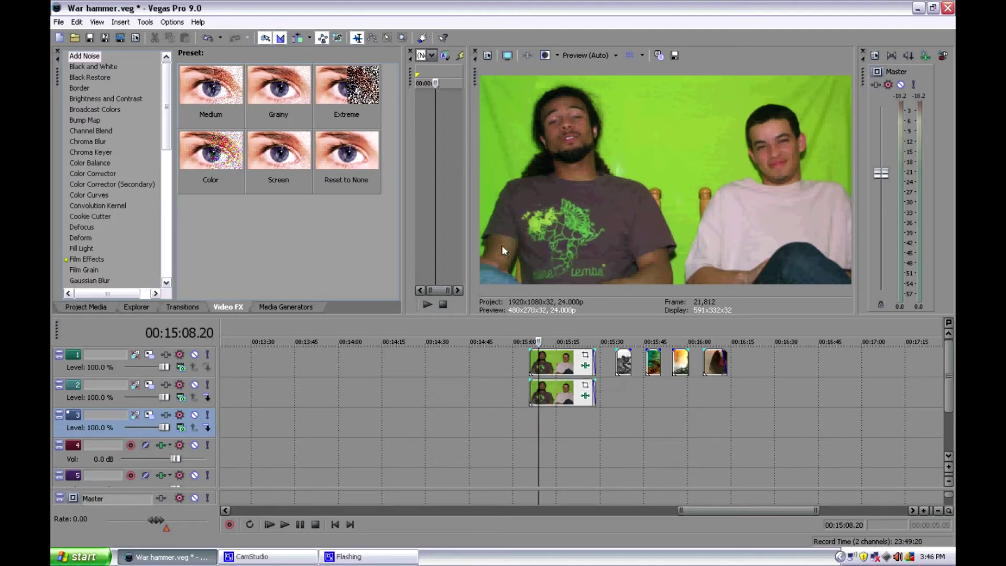
Step: Drag a circular Cookie Cutter preset onto the green-screen clip on track 1
click(586, 366)
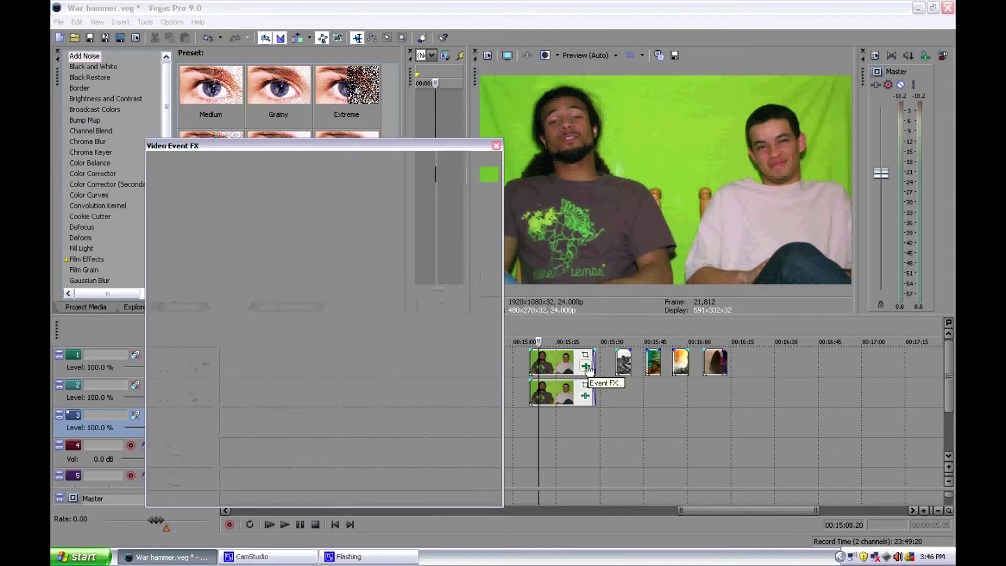
click(496, 145)
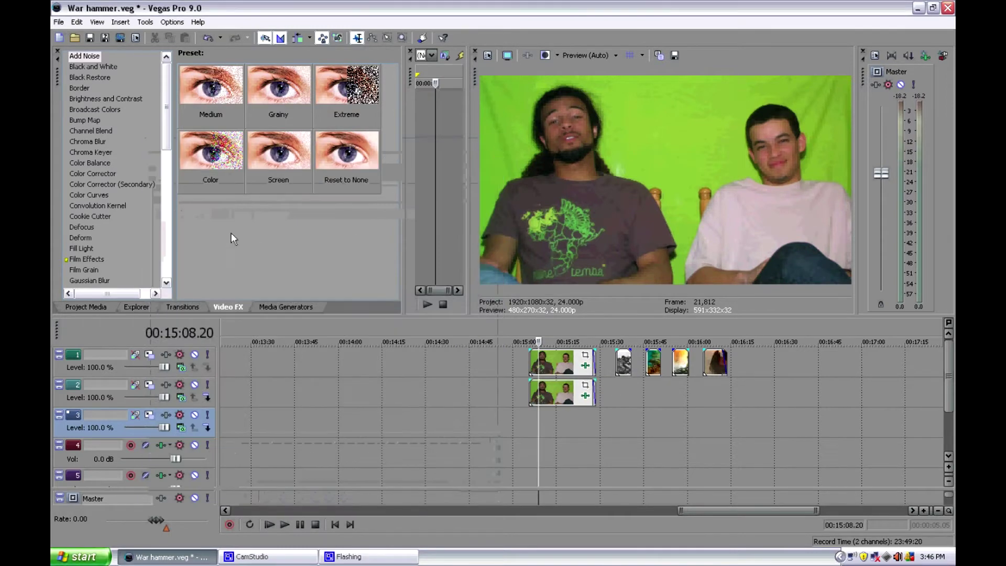
click(256, 308)
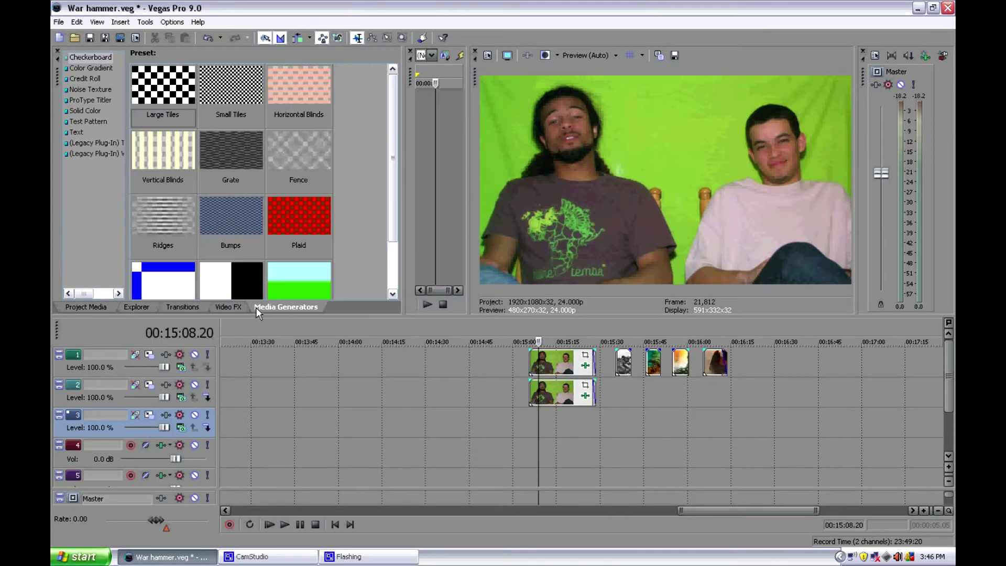
click(234, 307)
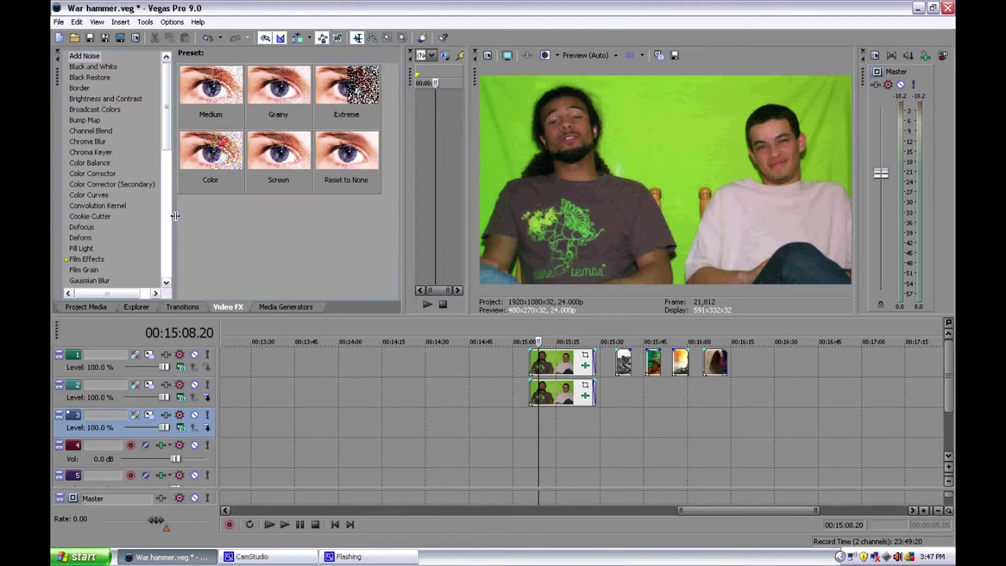
click(92, 216)
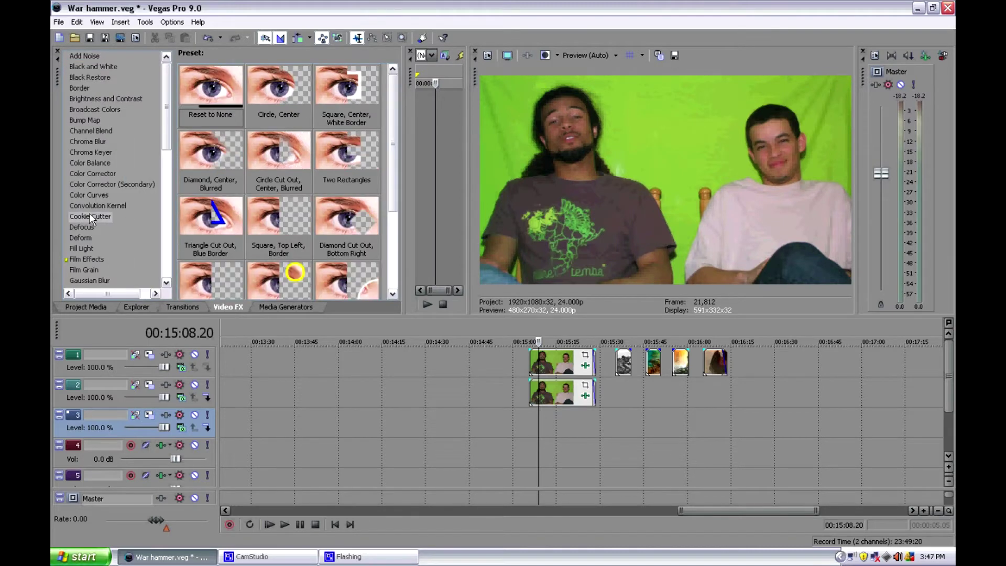
drag(93, 219, 561, 361)
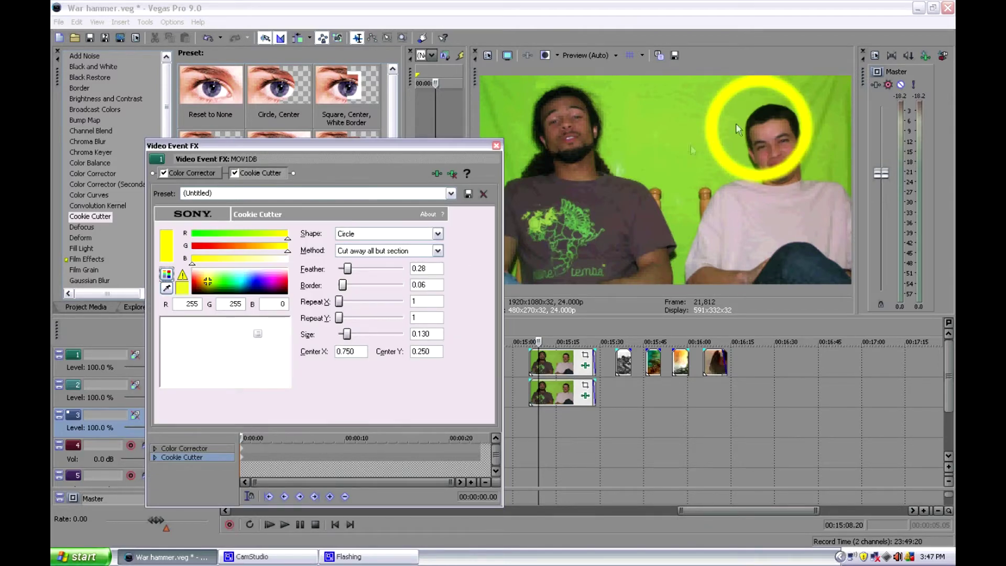
Step: Make the Cookie Cutter white, feather 0, border 0, centred at 0.229/0.791, cutting away all but the circle
click(173, 279)
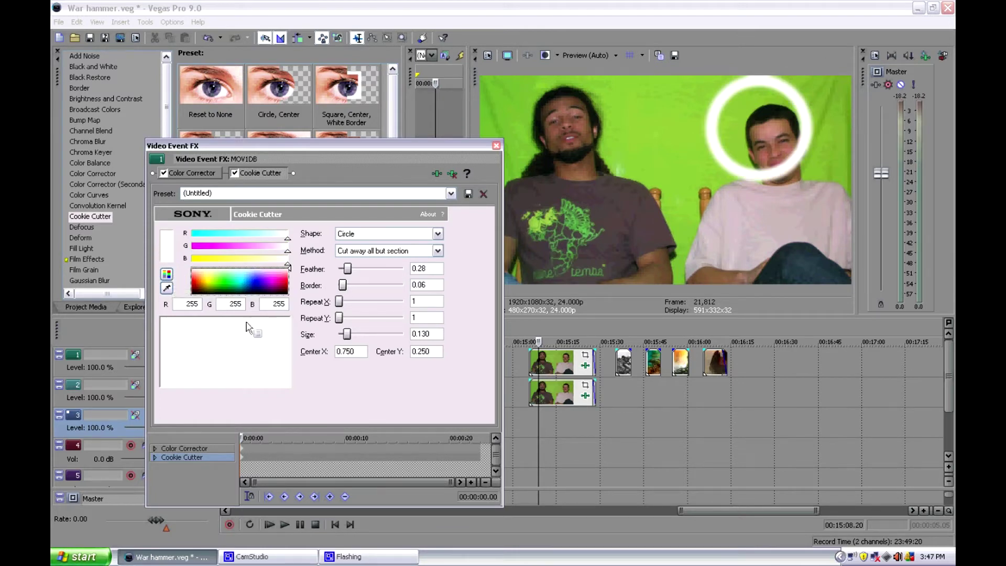
drag(348, 269, 317, 271)
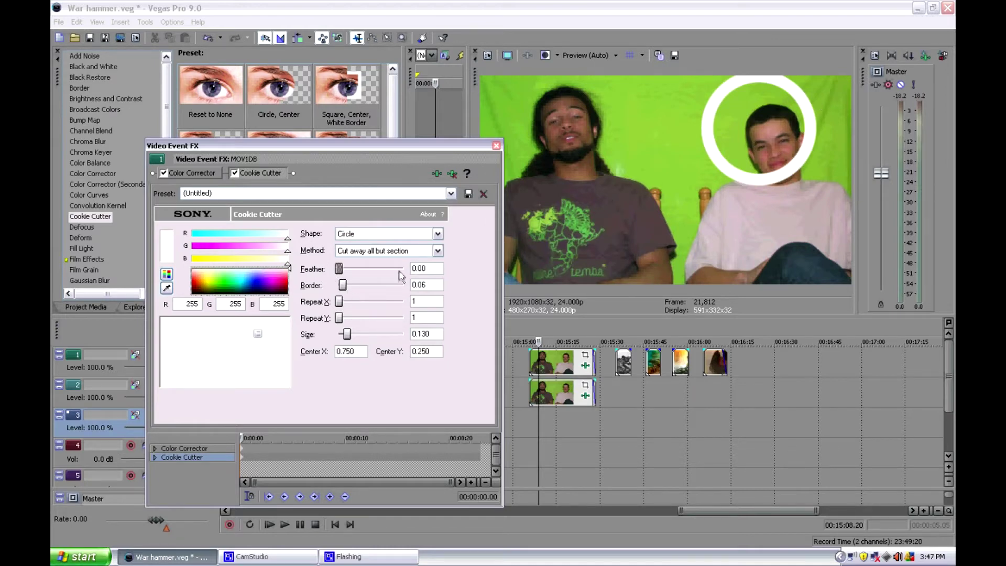
drag(256, 333, 190, 373)
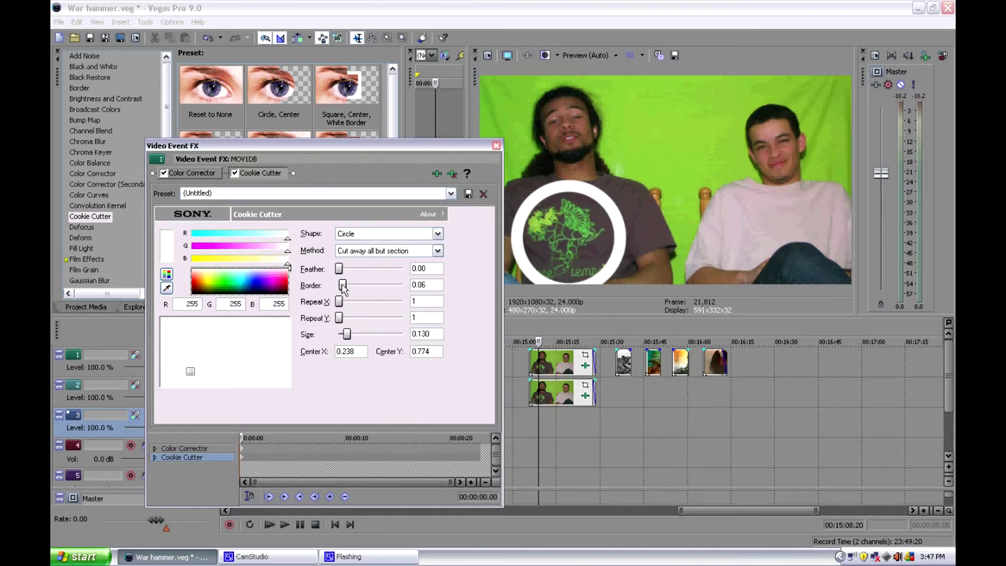
drag(342, 286, 327, 290)
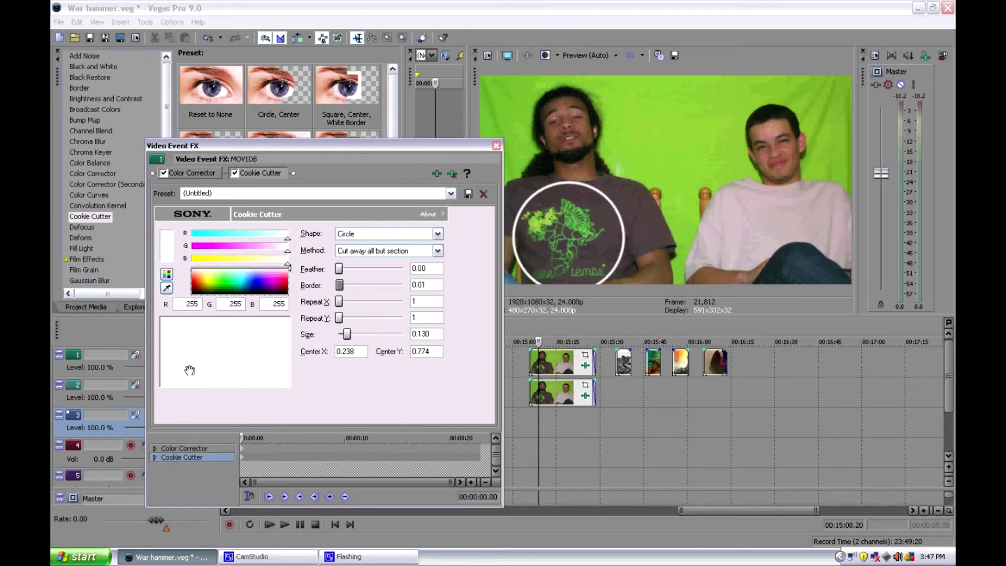
drag(191, 369, 189, 373)
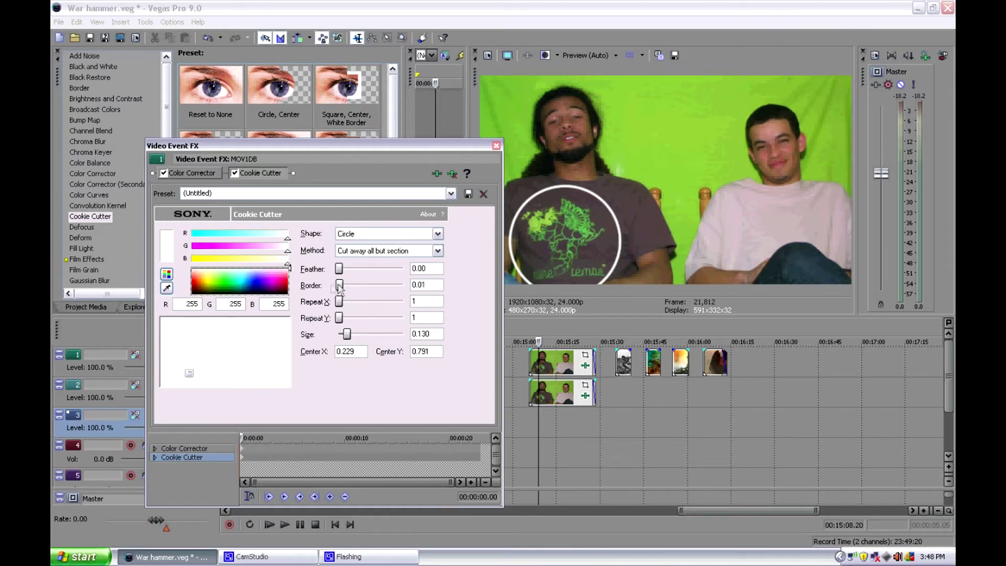
drag(339, 284, 334, 284)
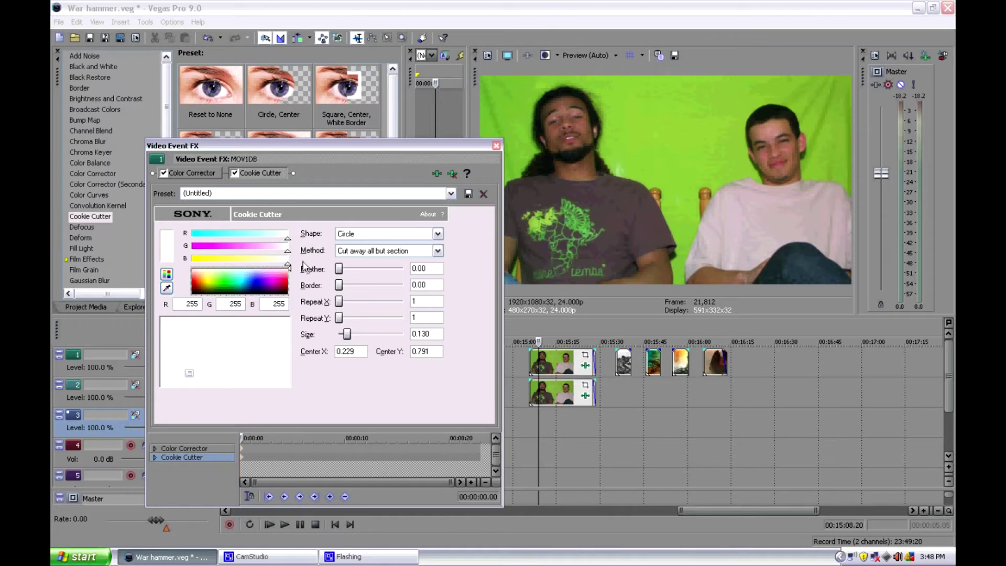
click(437, 250)
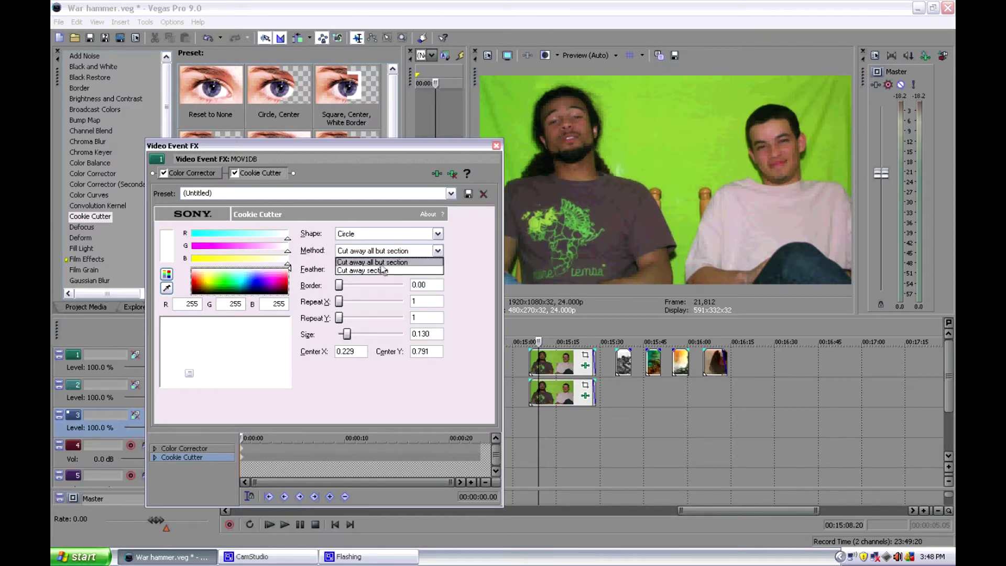
click(462, 270)
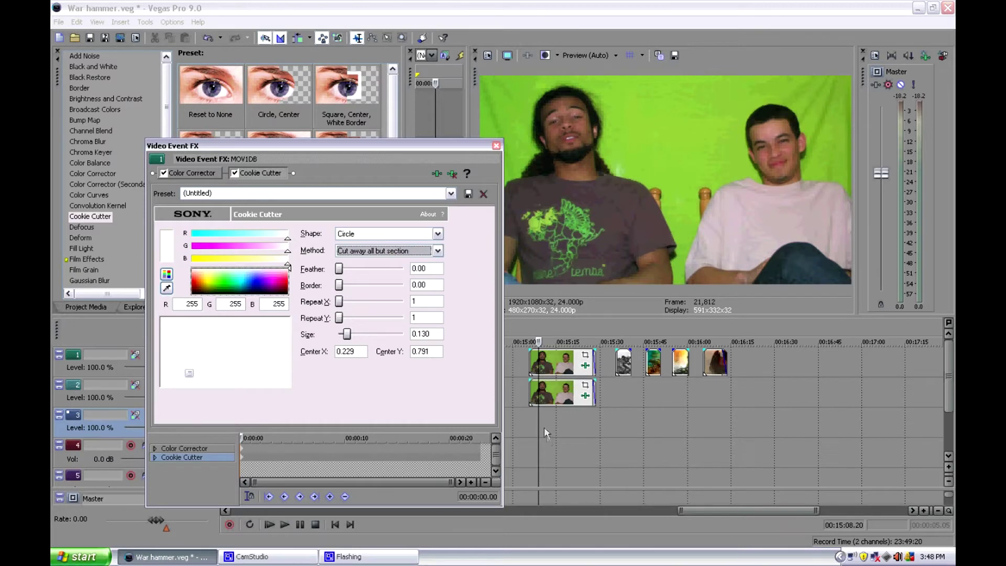
click(510, 249)
Step: Add Sony Chroma Keyer after Color Corrector on the track 2 green-screen copy
click(496, 145)
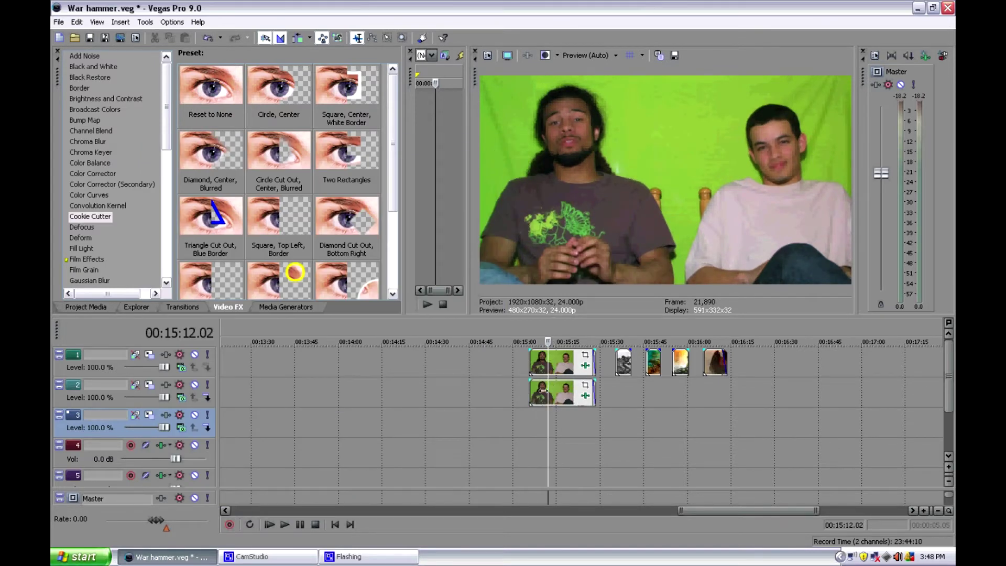
click(585, 397)
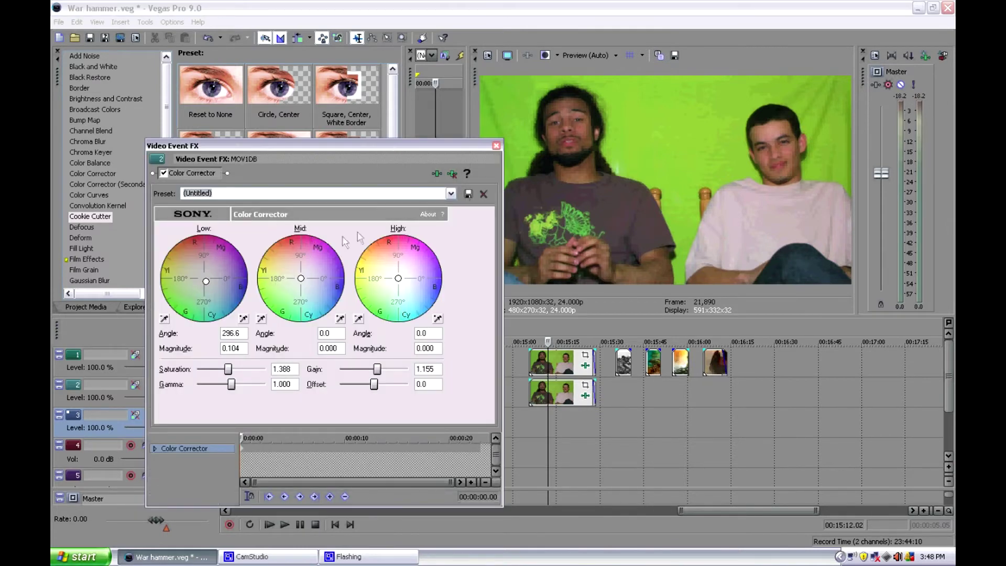
click(438, 174)
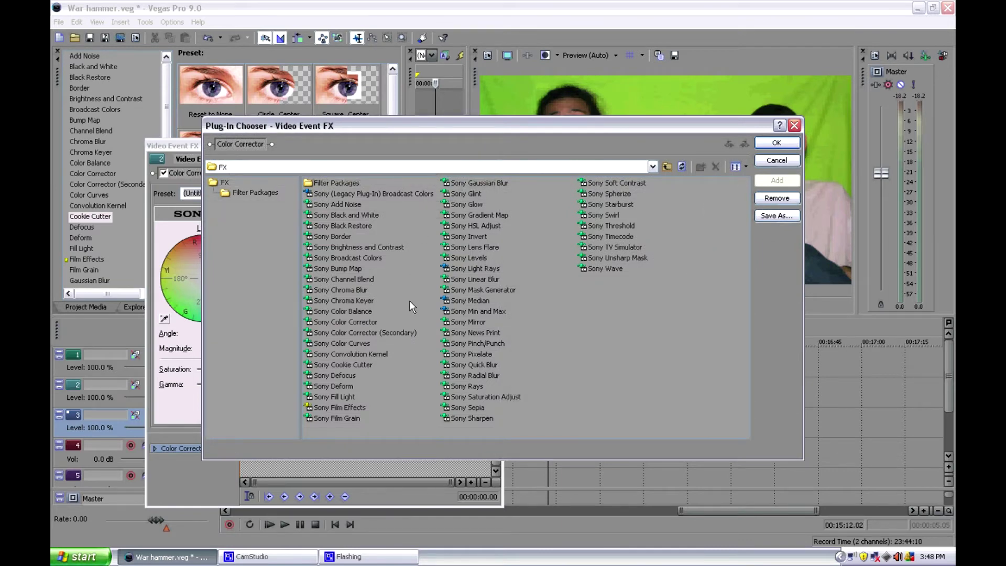
click(340, 300)
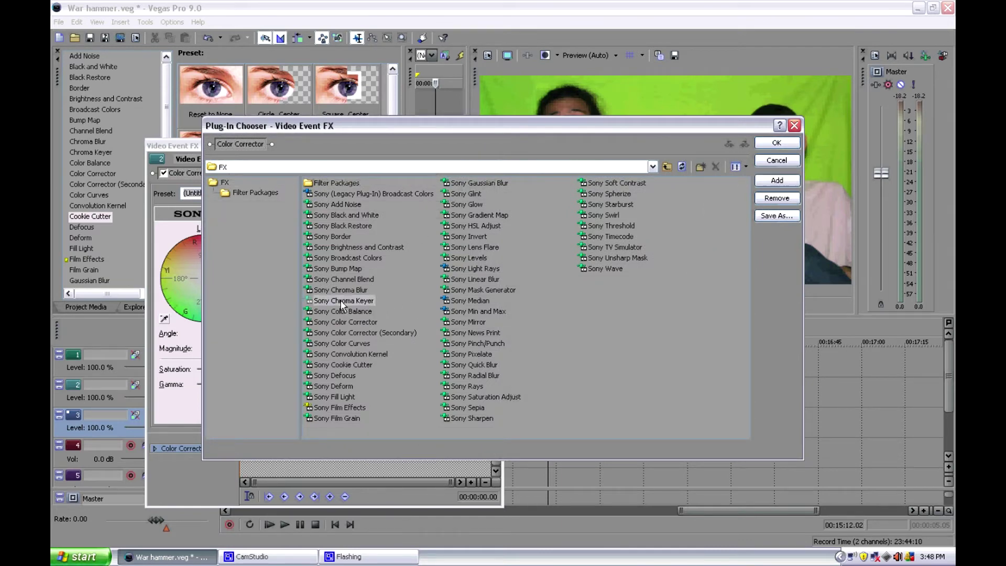
click(770, 178)
click(773, 142)
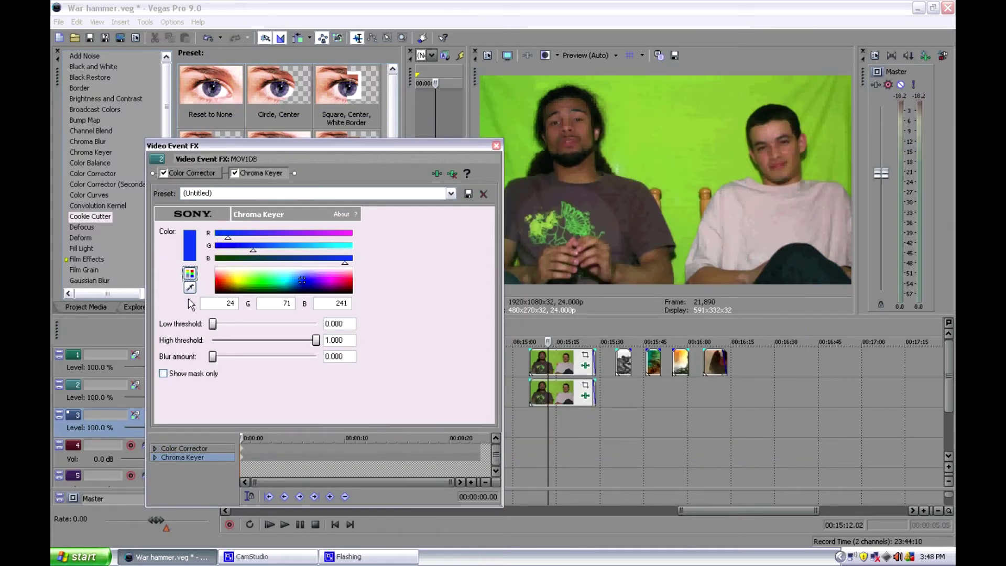
Step: Sample the screen green (144, 191, 60) as the key colour, set high threshold 0, raise low threshold
click(539, 214)
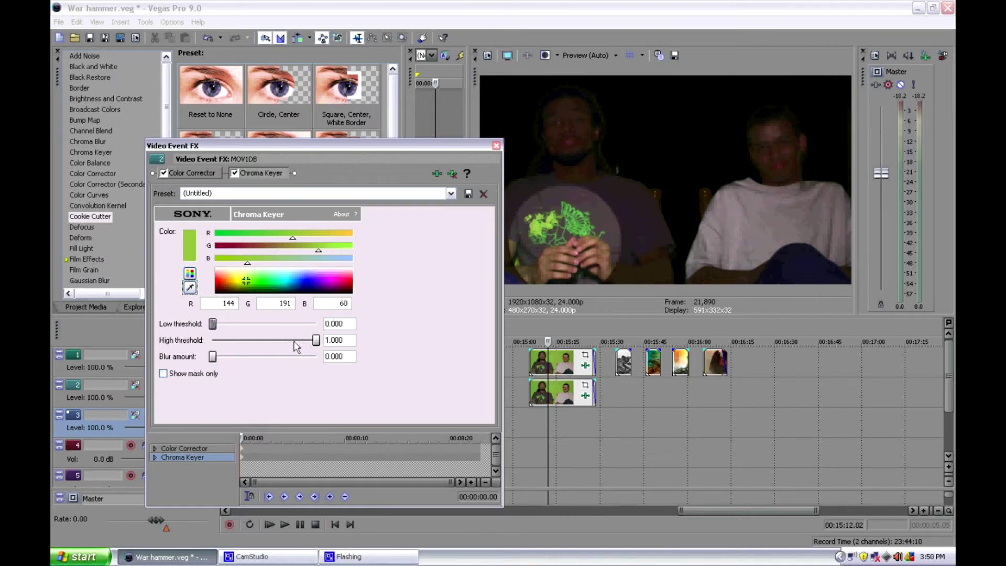
drag(319, 345, 214, 343)
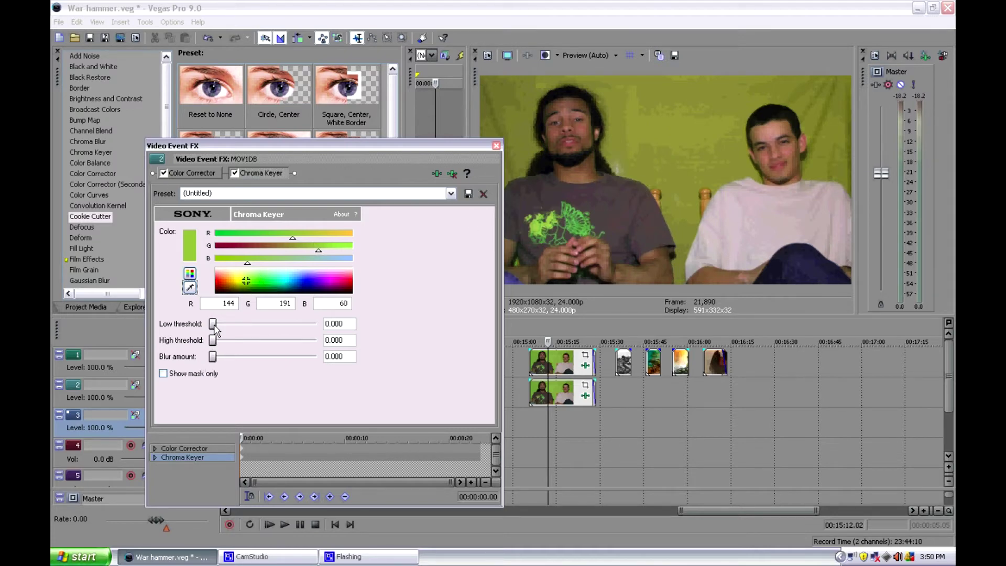
drag(214, 325, 248, 330)
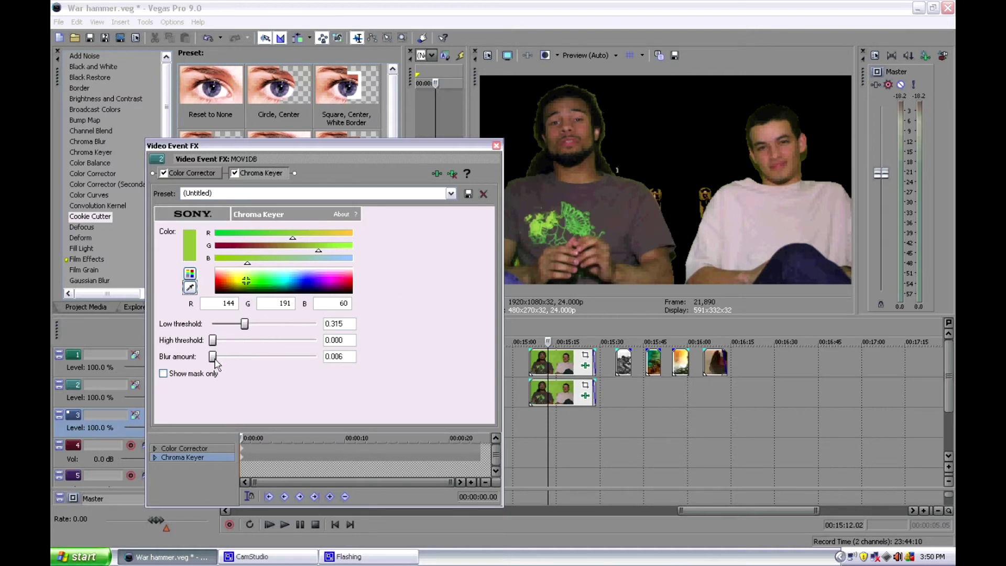
Step: Set Chroma Keyer blur to 0.096, high threshold to 0.169 and low threshold to 0.272
drag(215, 360, 229, 364)
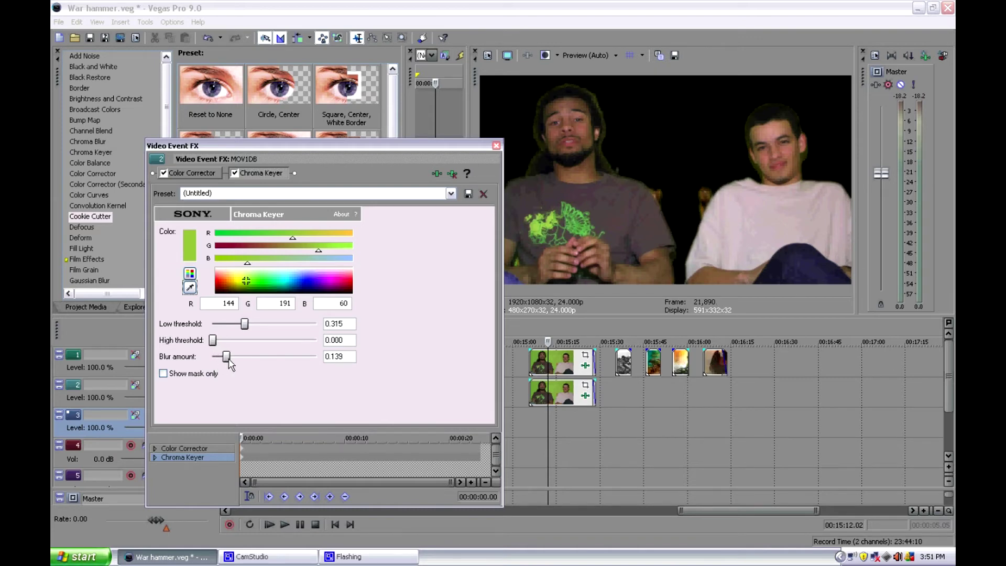
drag(228, 362, 222, 361)
drag(211, 342, 238, 325)
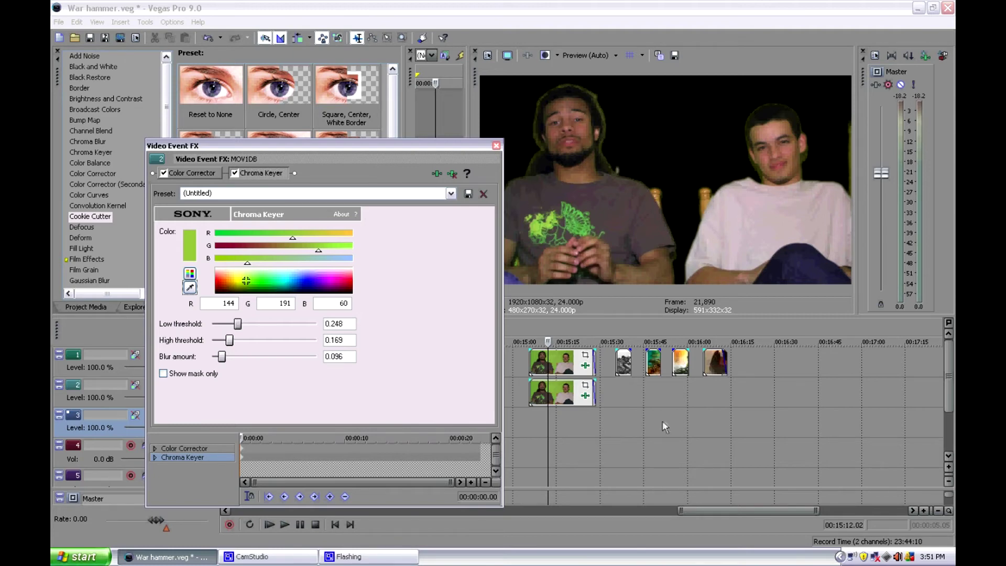
key(Page_Up)
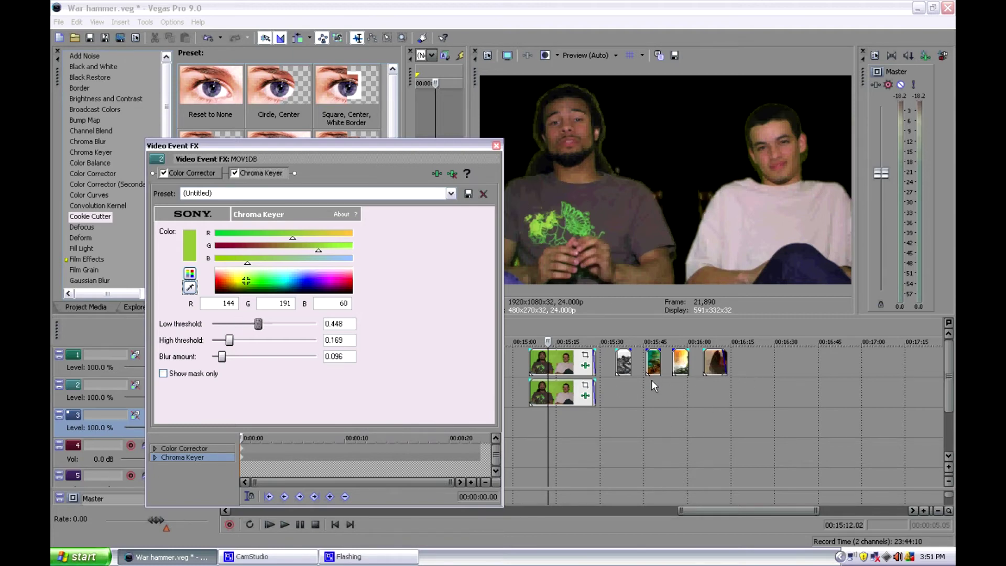
key(Page_Down)
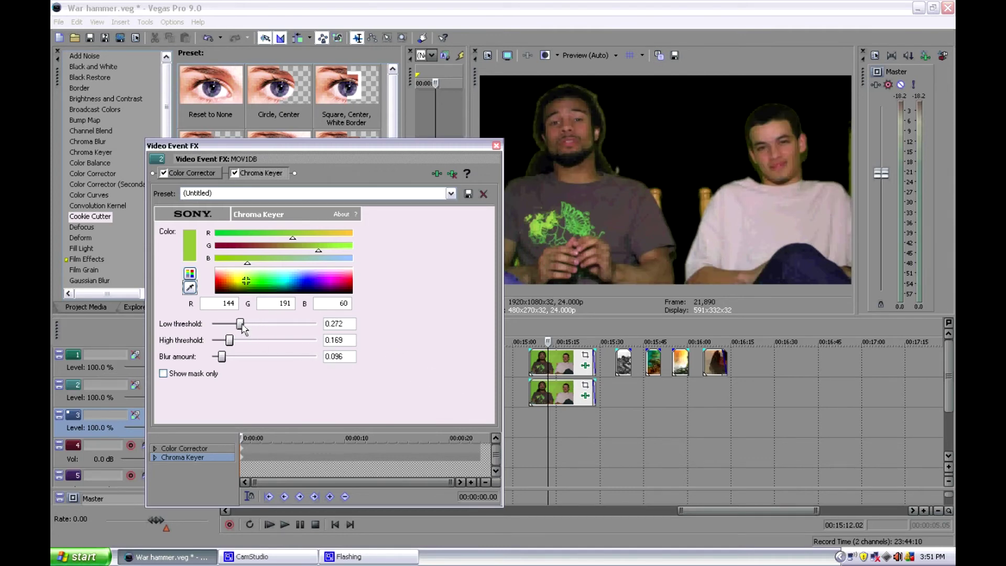
click(496, 145)
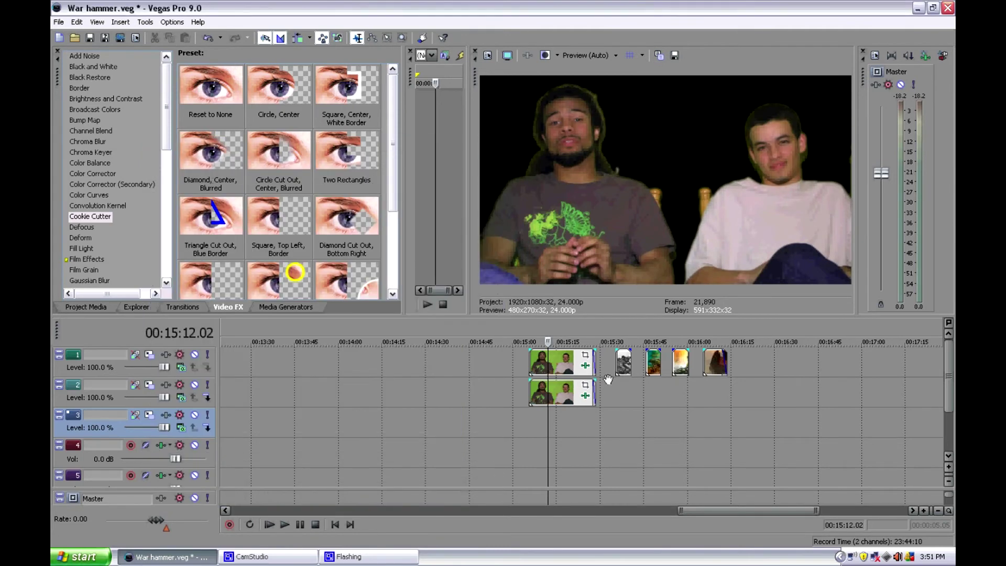
Step: Move the background images onto track 3 from 00:15:00, beneath the green-screen clips
click(630, 399)
click(660, 398)
click(682, 394)
click(716, 388)
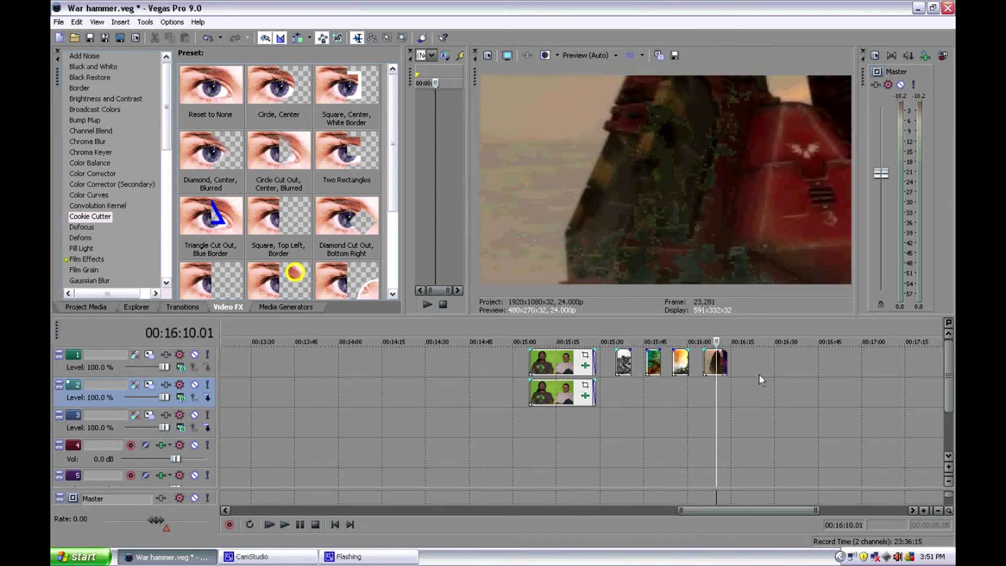
drag(538, 429, 537, 428)
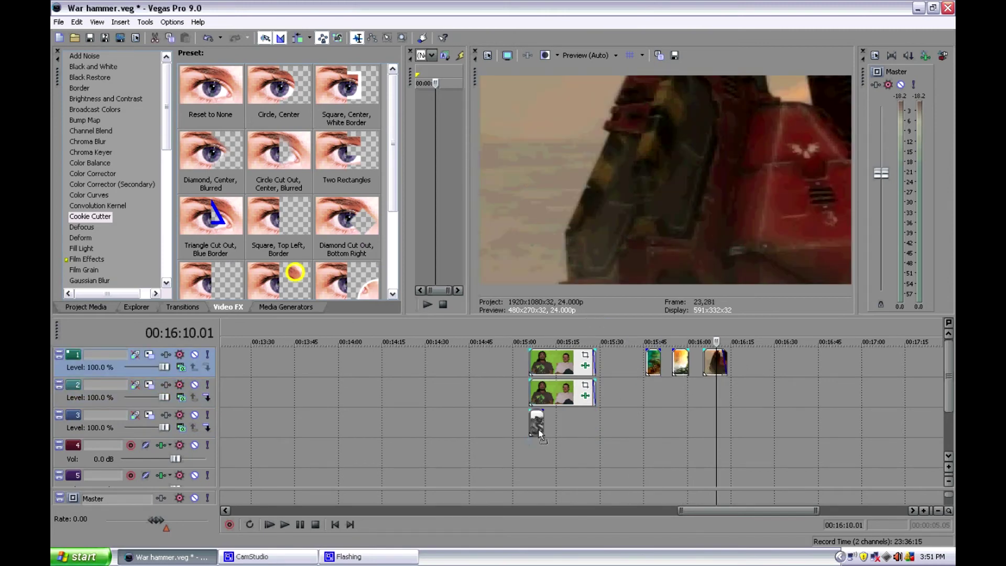
drag(653, 362, 580, 430)
drag(715, 362, 587, 425)
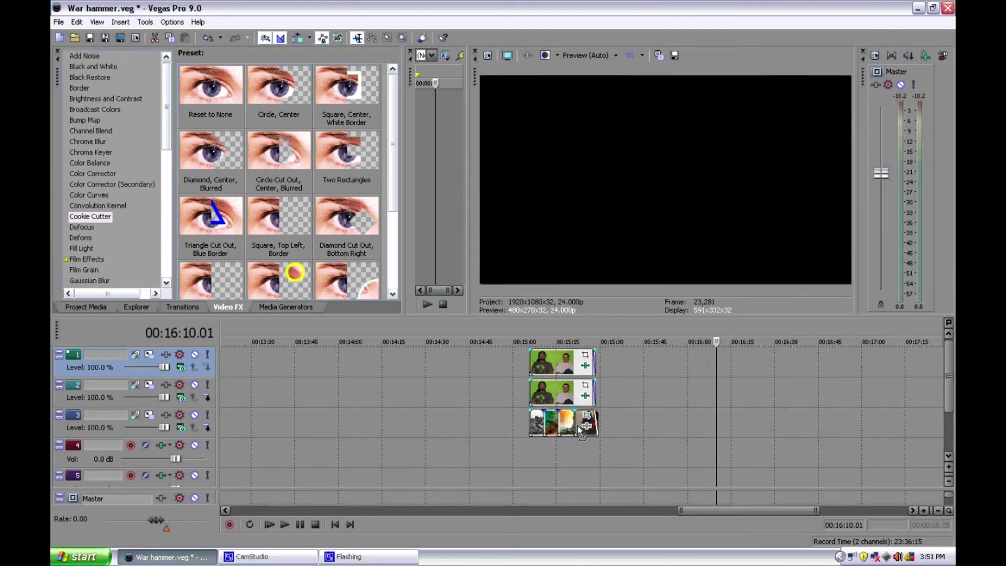
Step: Play the composite from the start of the clips and stop at 00:15:07.00
click(532, 447)
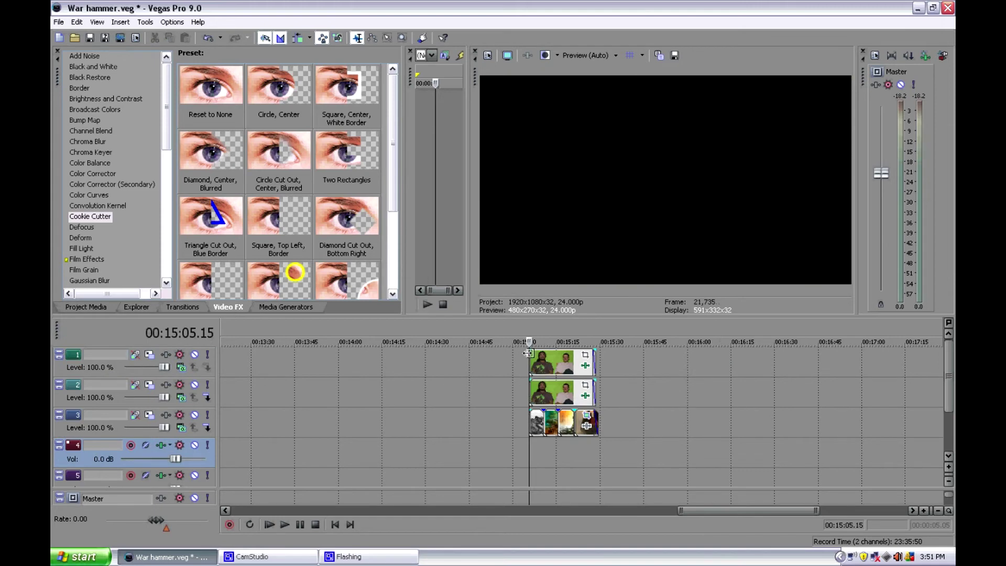
key(space)
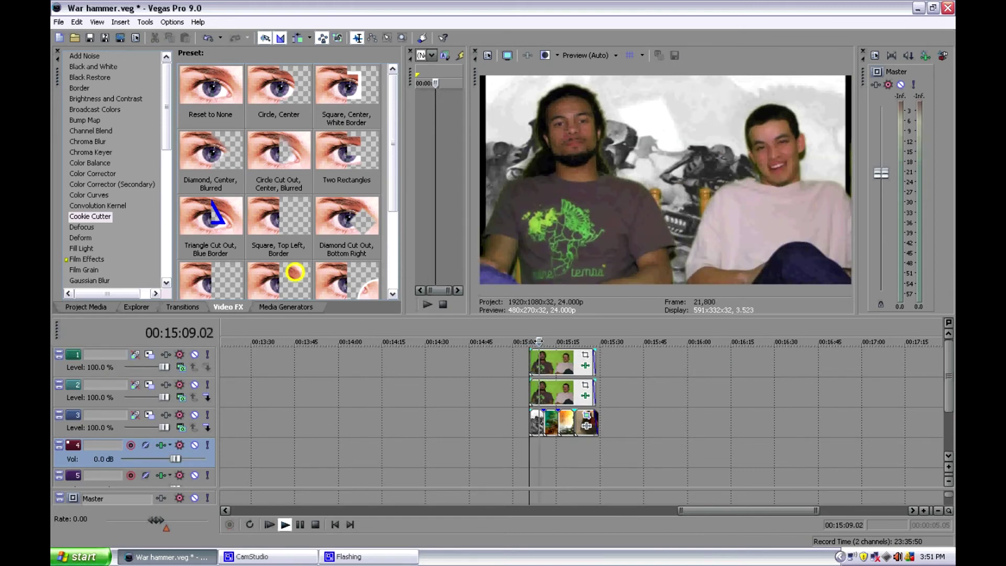
key(Return)
scroll(556, 443, up, 3)
click(555, 443)
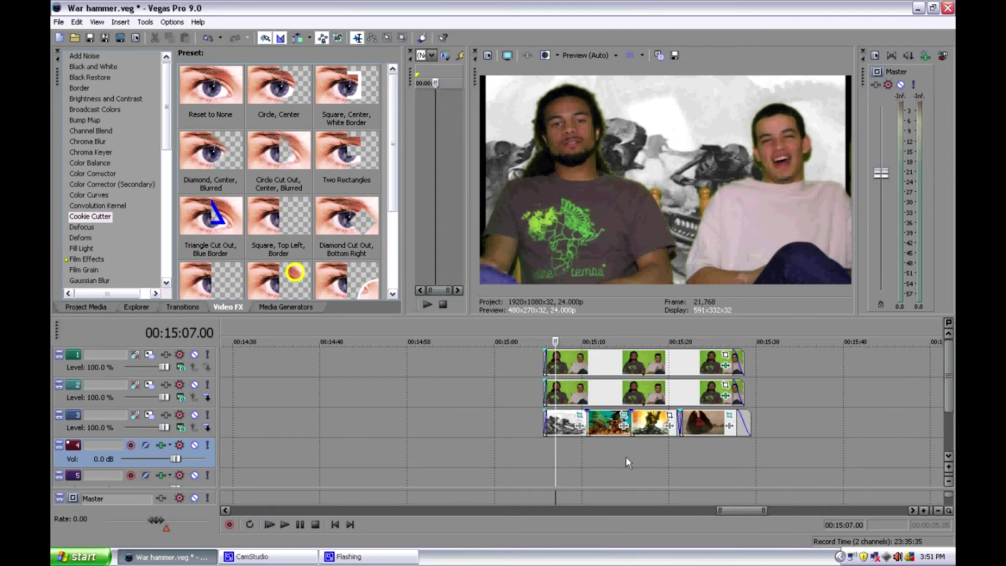
scroll(625, 456, up, 1)
scroll(631, 456, down, 3)
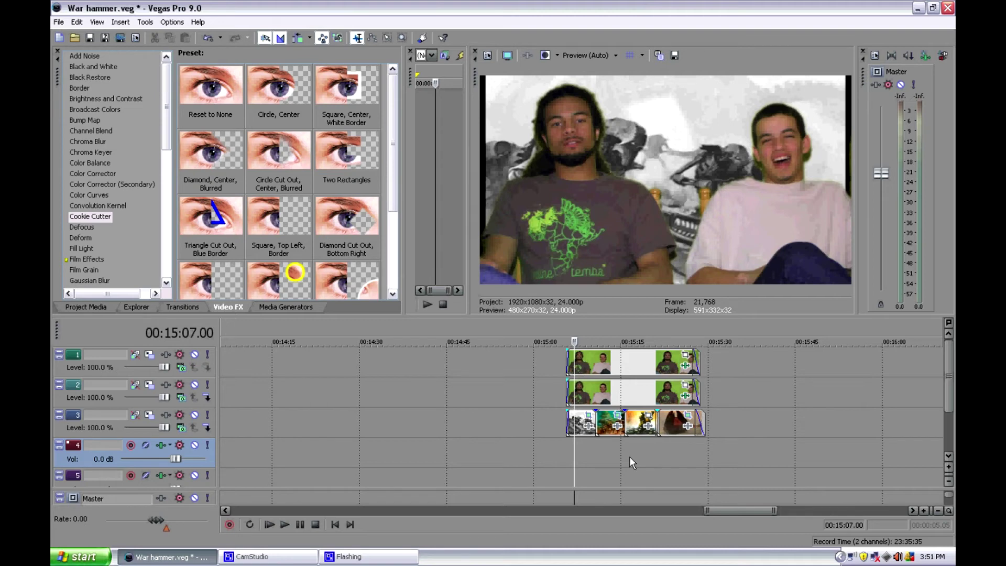
Step: Play back the composite's opening and ending to review the current transitions
click(570, 445)
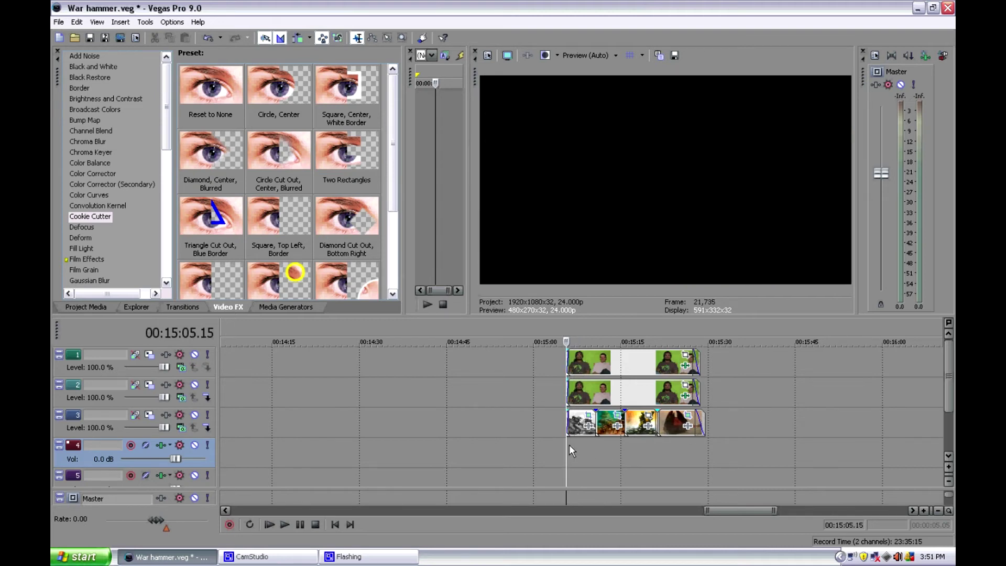
key(space)
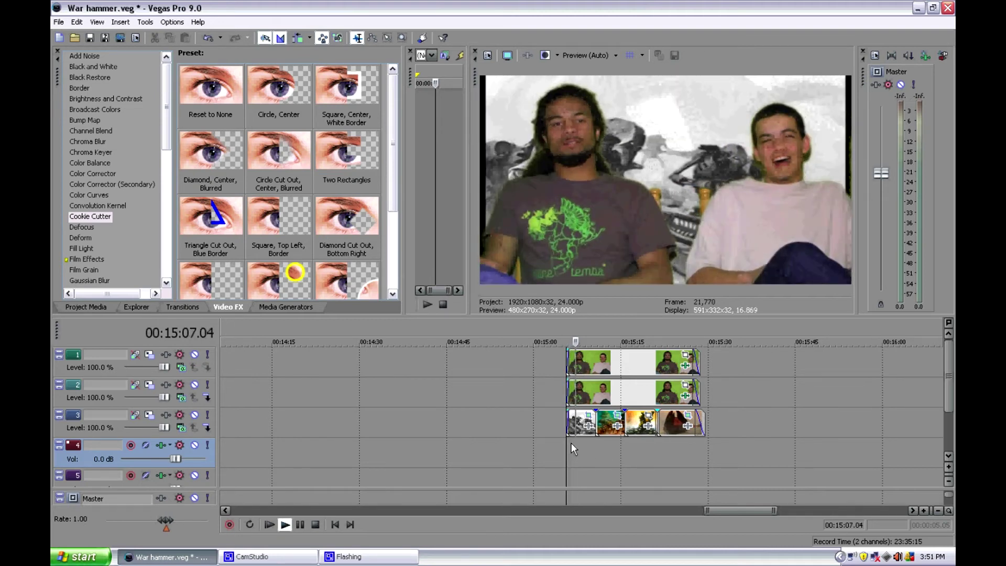
click(570, 444)
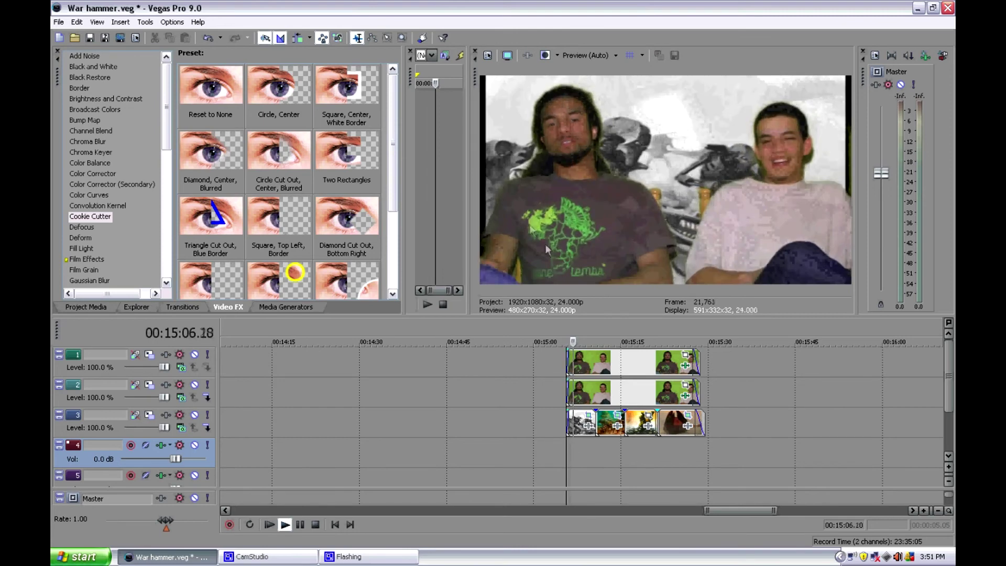
click(692, 450)
key(space)
key(space)
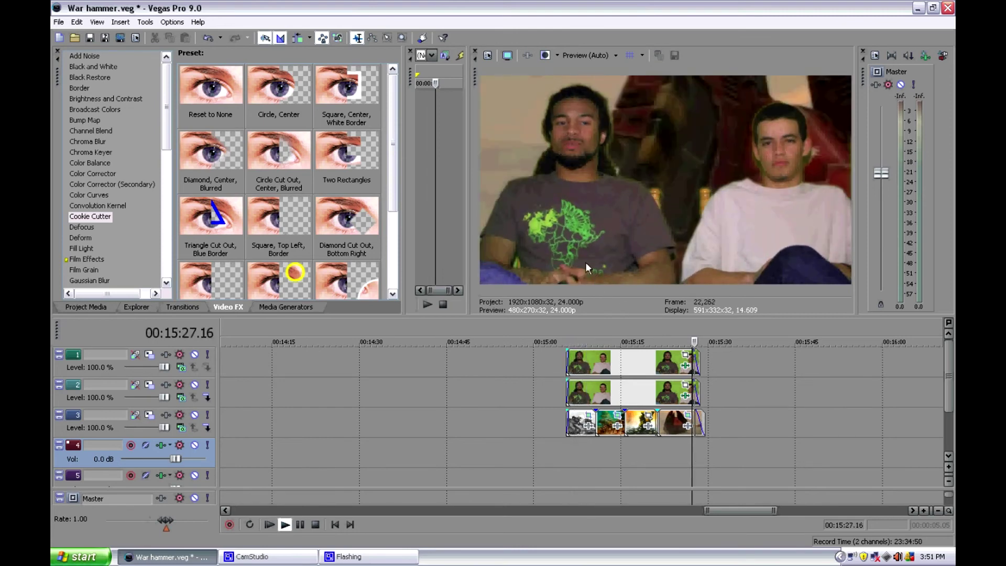
key(space)
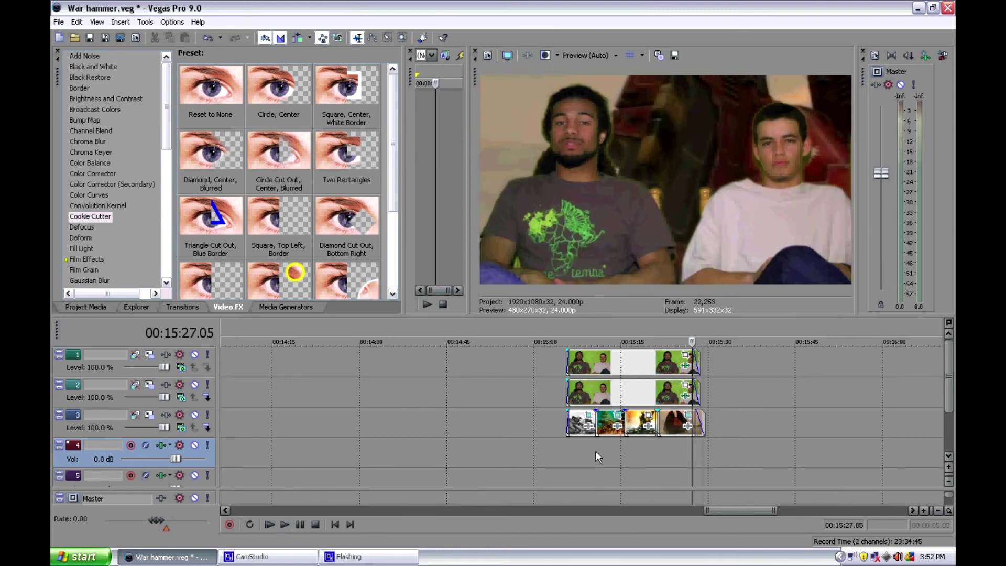
click(570, 444)
Step: Add a fade-out to the end of the last background image on track 3
scroll(570, 444, up, 2)
scroll(570, 443, up, 2)
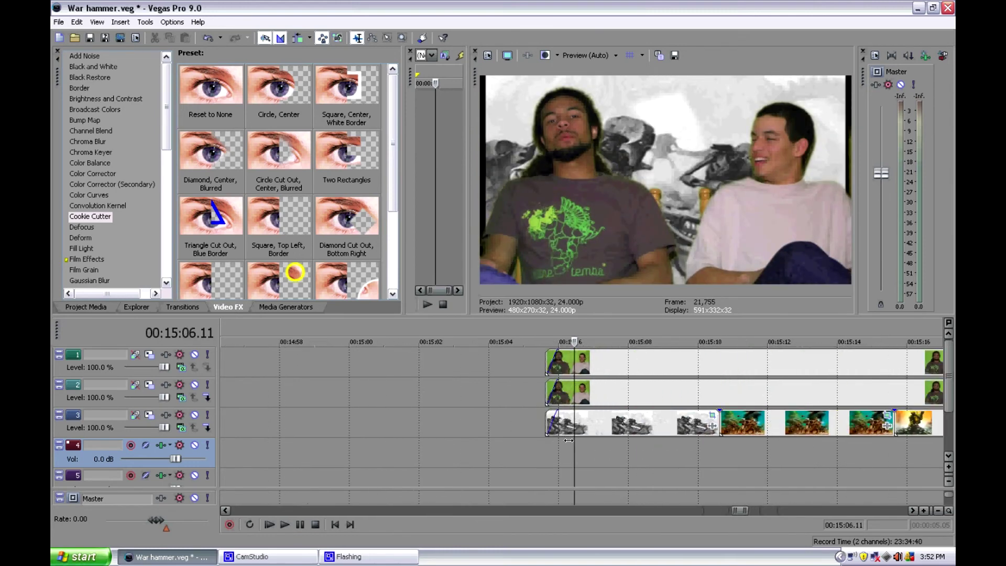
scroll(621, 436, up, 1)
scroll(622, 436, down, 2)
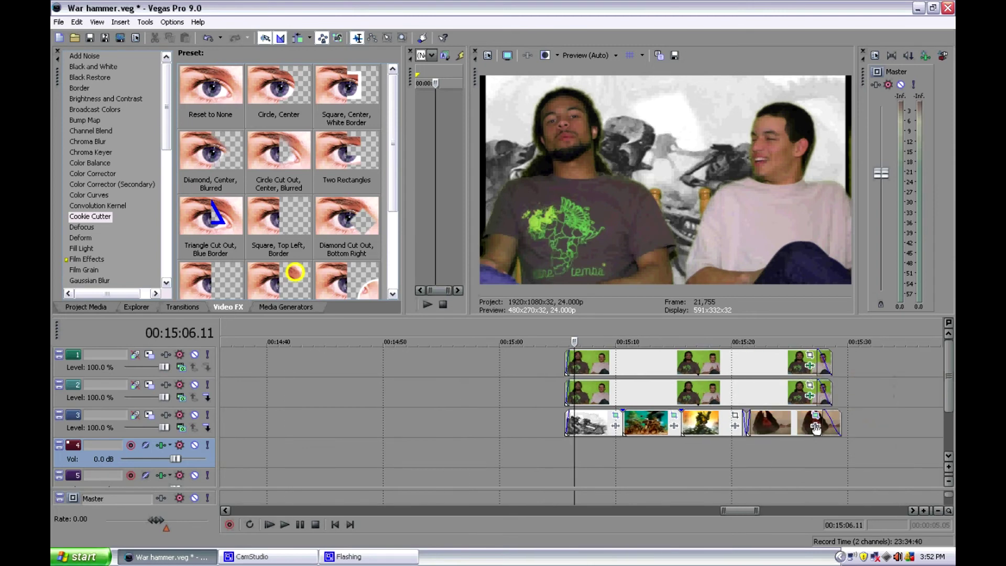
drag(844, 420, 832, 420)
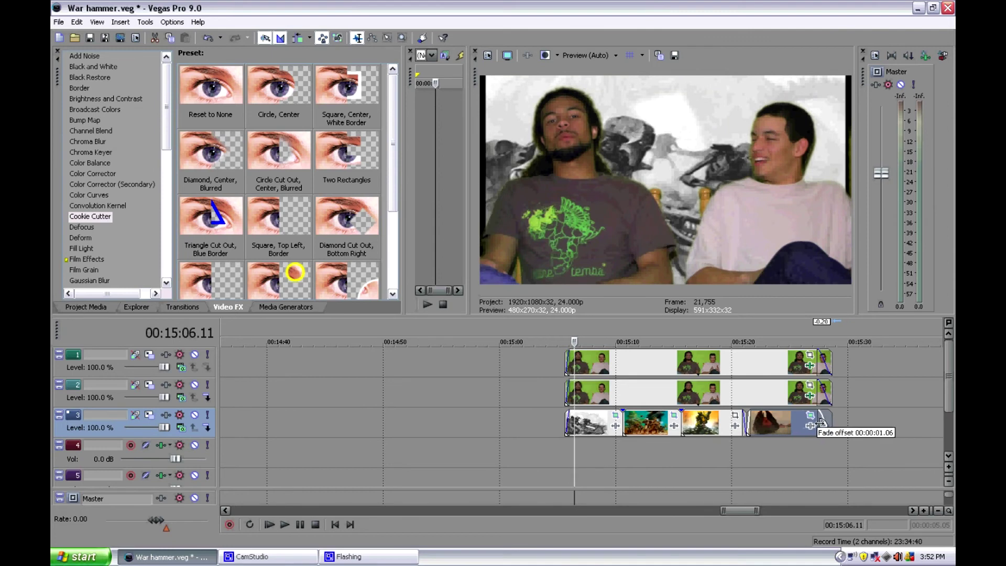
Step: Lengthen the track 1 clip's fade-in to 00:00:00.12 and replay the opening to check it
scroll(558, 446, up, 3)
click(559, 445)
scroll(561, 445, up, 4)
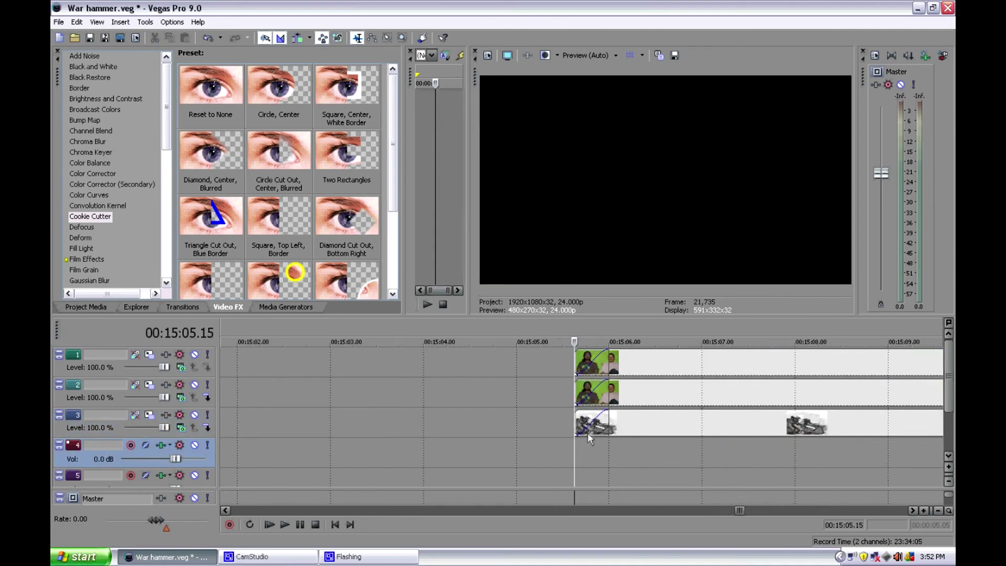
key(space)
key(space)
drag(611, 363, 621, 366)
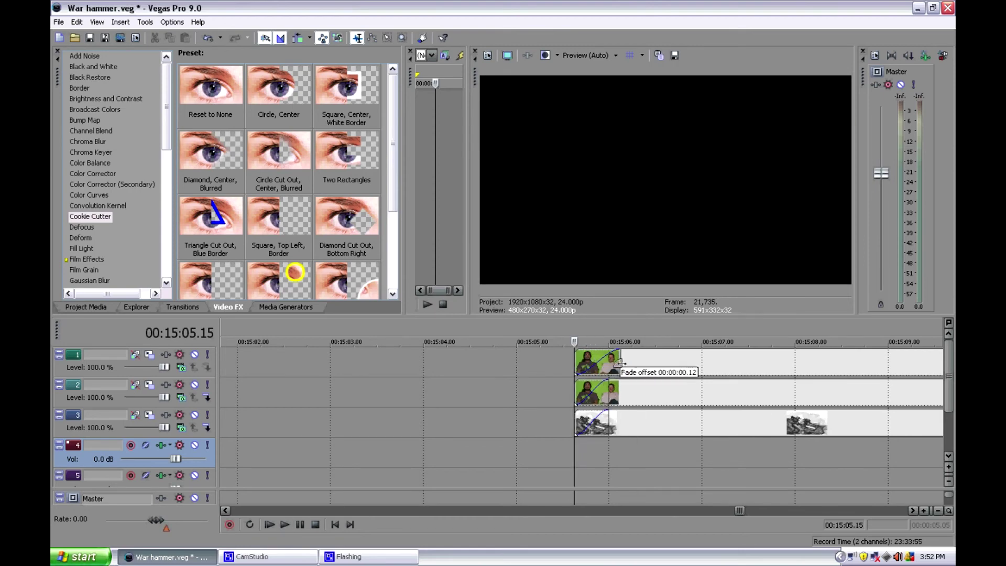
key(space)
key(space)
key(space)
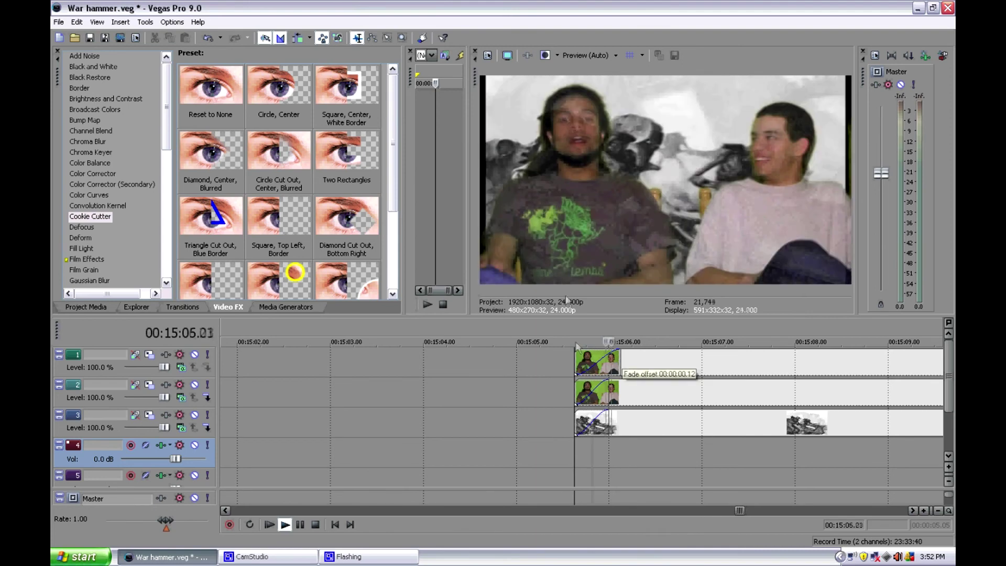
key(space)
key(space)
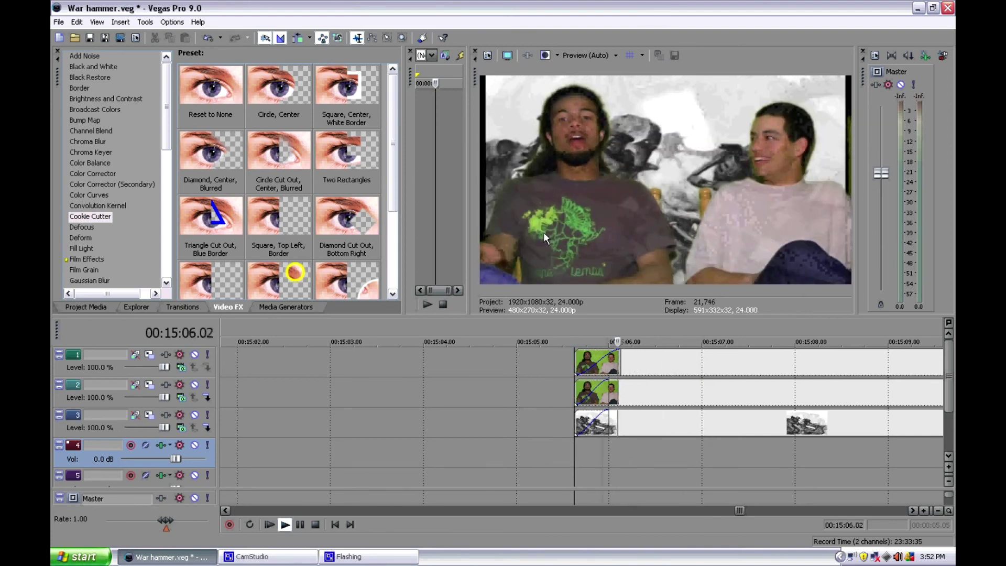
key(space)
Step: Extend the final track 1 clip's edge and give it a longer fade-in
scroll(690, 431, down, 4)
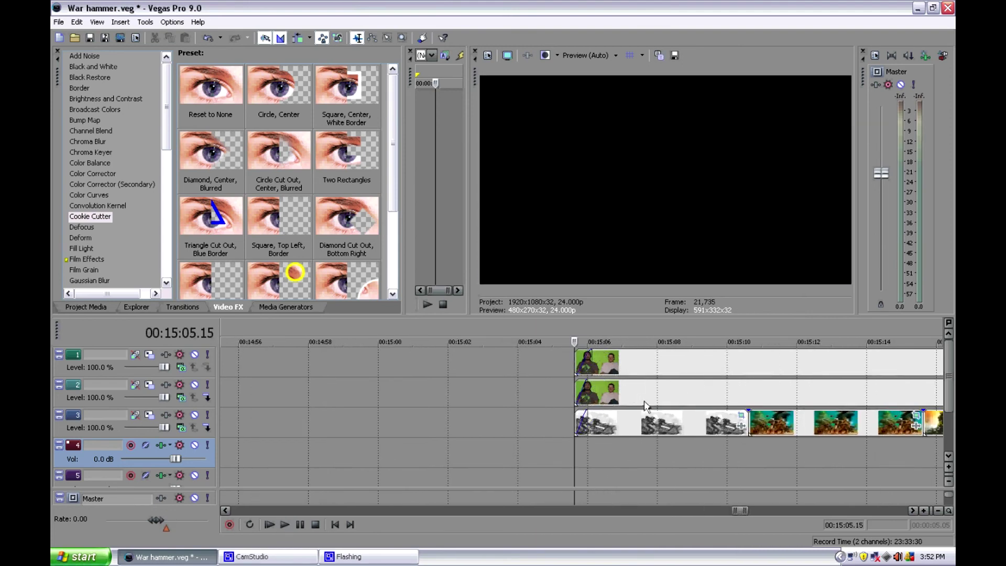
click(903, 448)
scroll(903, 448, down, 3)
scroll(599, 445, up, 5)
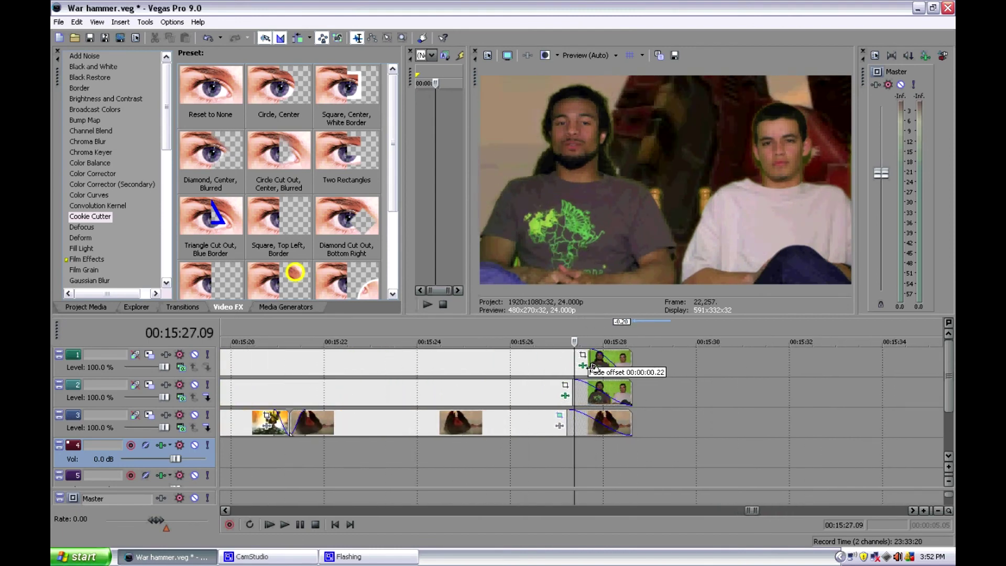
drag(576, 366, 589, 365)
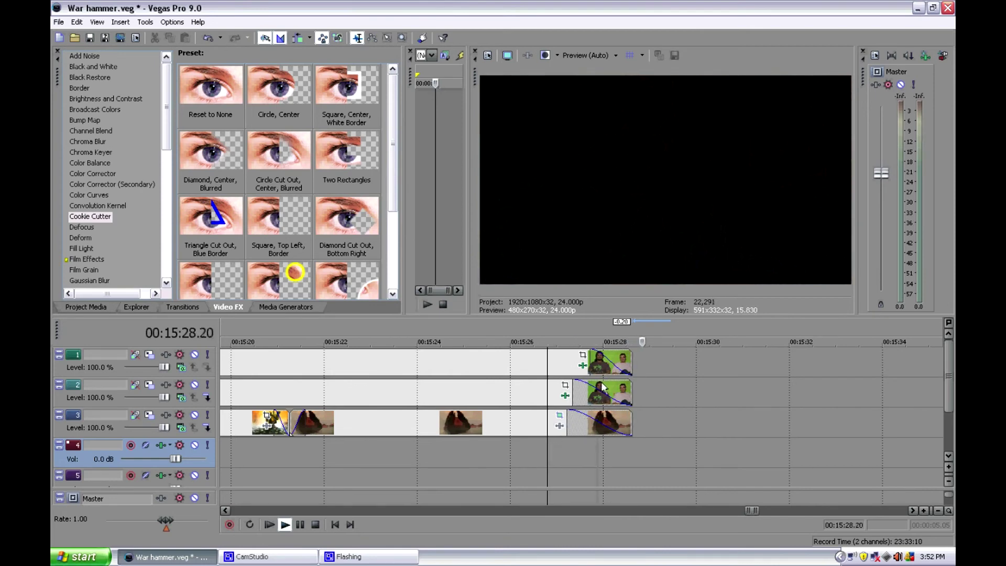
drag(589, 362, 548, 361)
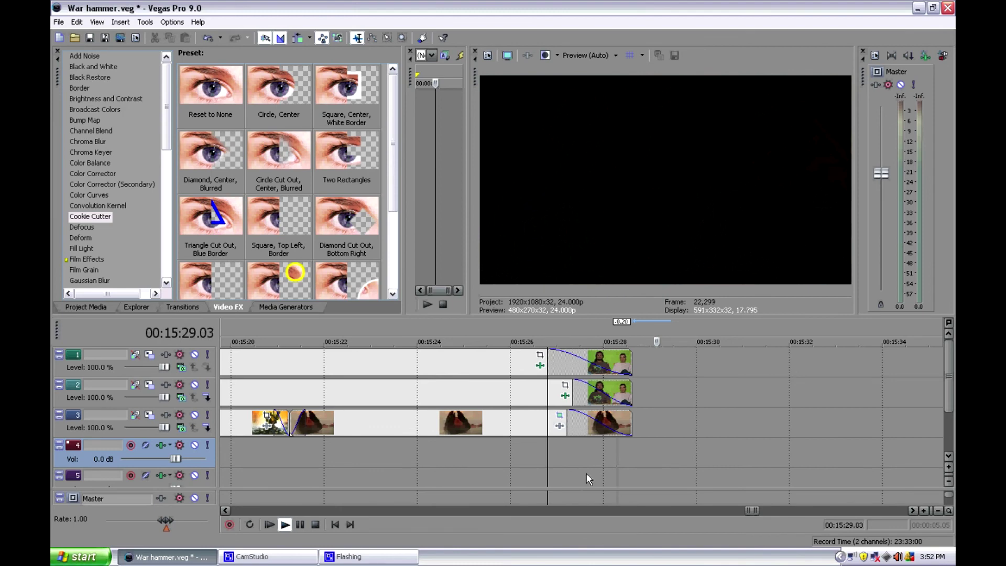
Step: Set the playhead to 00:15:26.16 and reopen the track 2 clip's effect settings
click(541, 460)
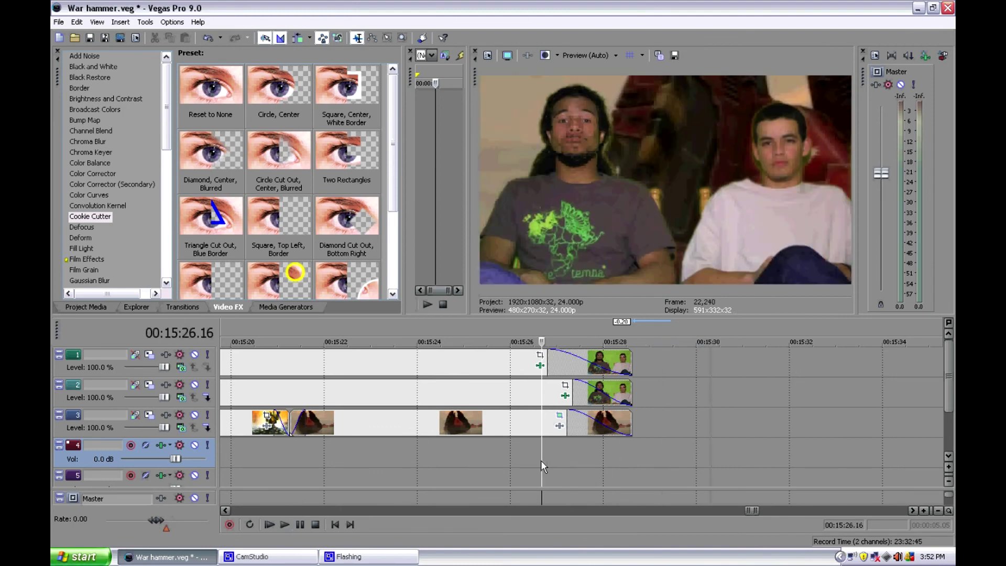
scroll(541, 459, down, 3)
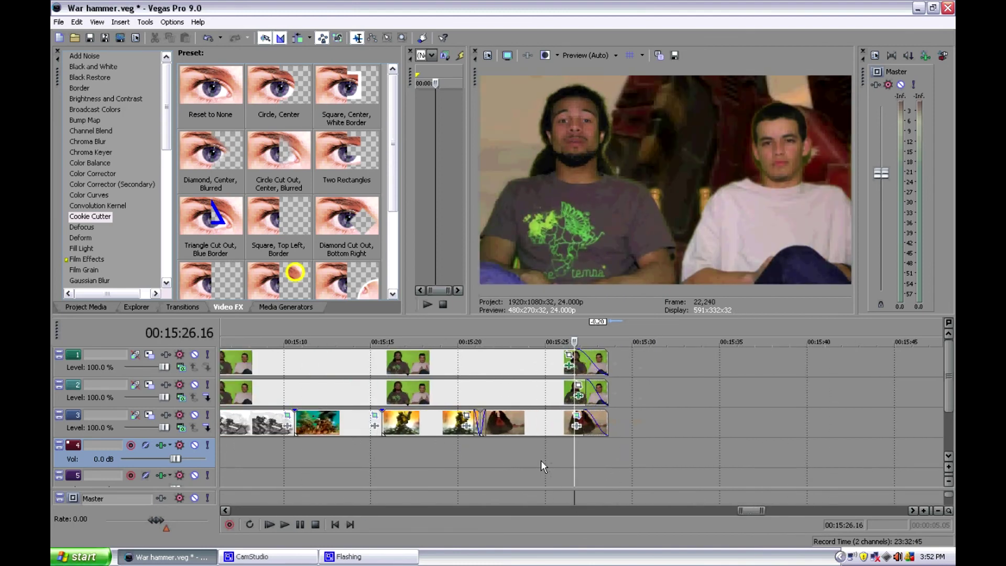
click(578, 396)
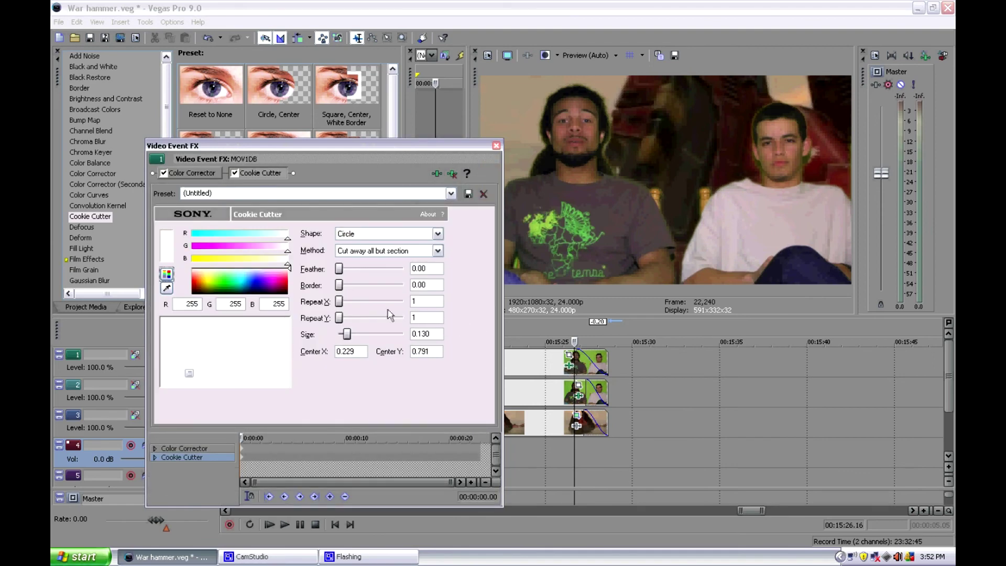
Step: Raise the Cookie Cutter feather to 0.18, check the softened circle, then preview 00:15:17.19
drag(341, 269, 348, 272)
click(561, 454)
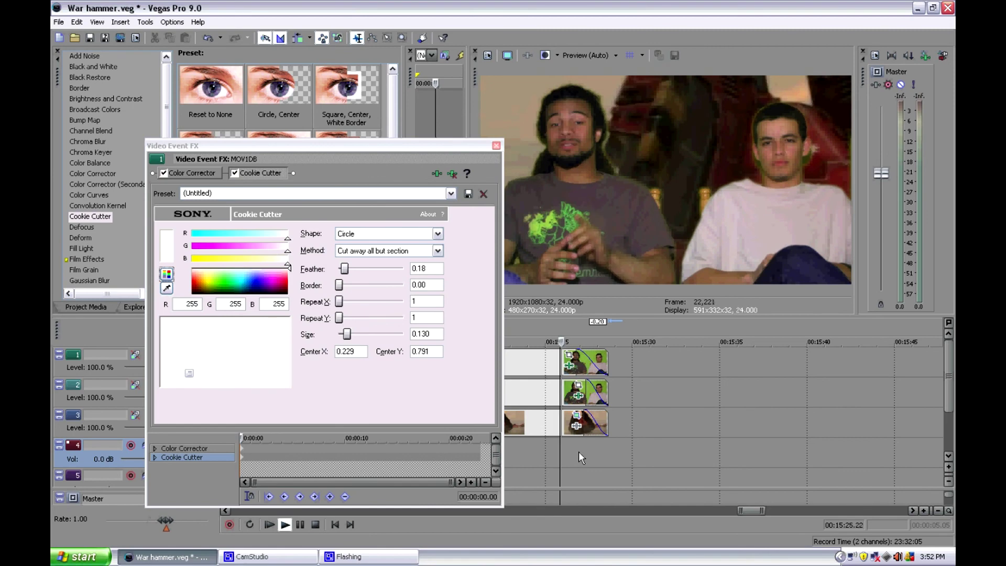
key(space)
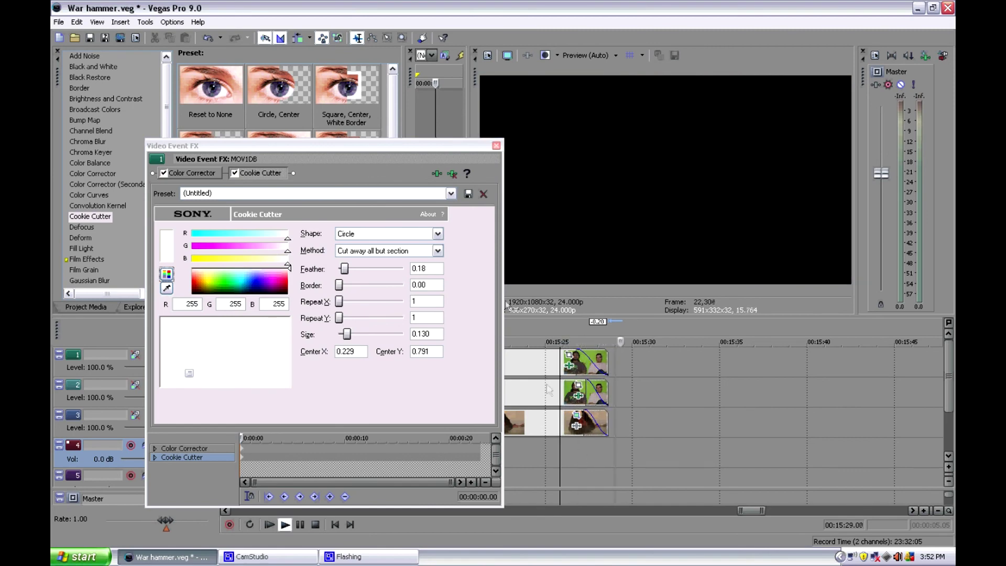
click(496, 145)
key(space)
click(419, 456)
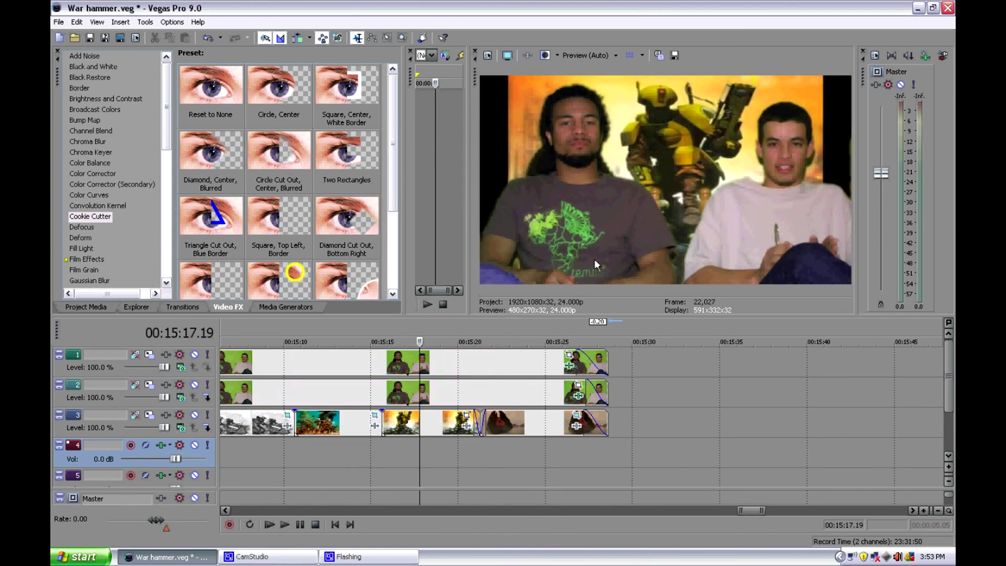
scroll(332, 479, down, 3)
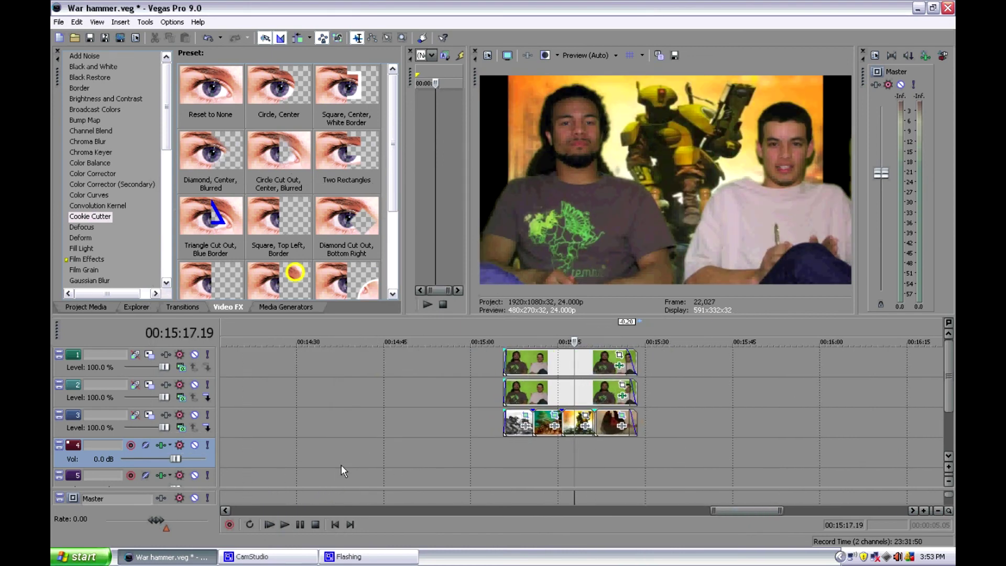
click(505, 445)
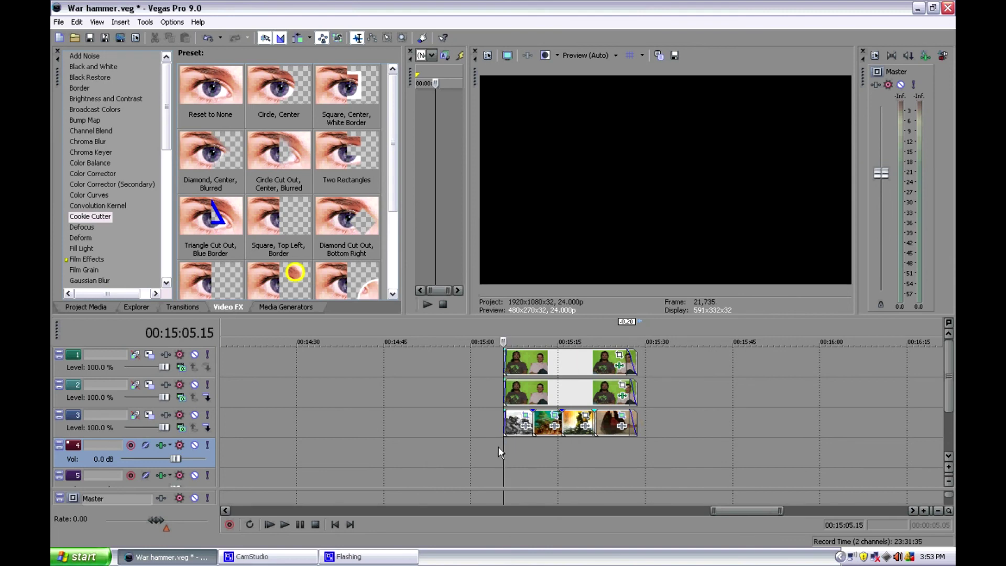
click(519, 447)
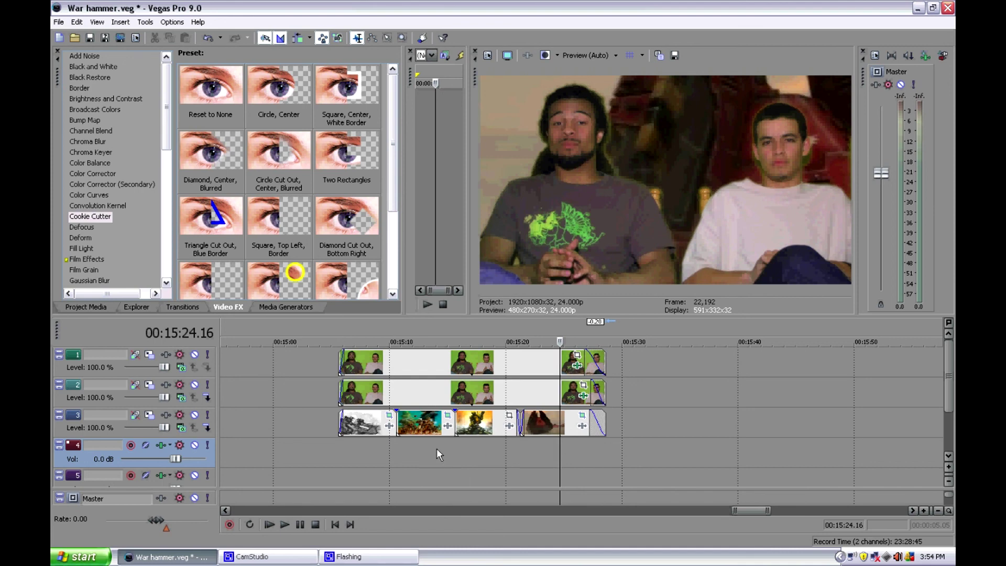
click(437, 448)
click(551, 454)
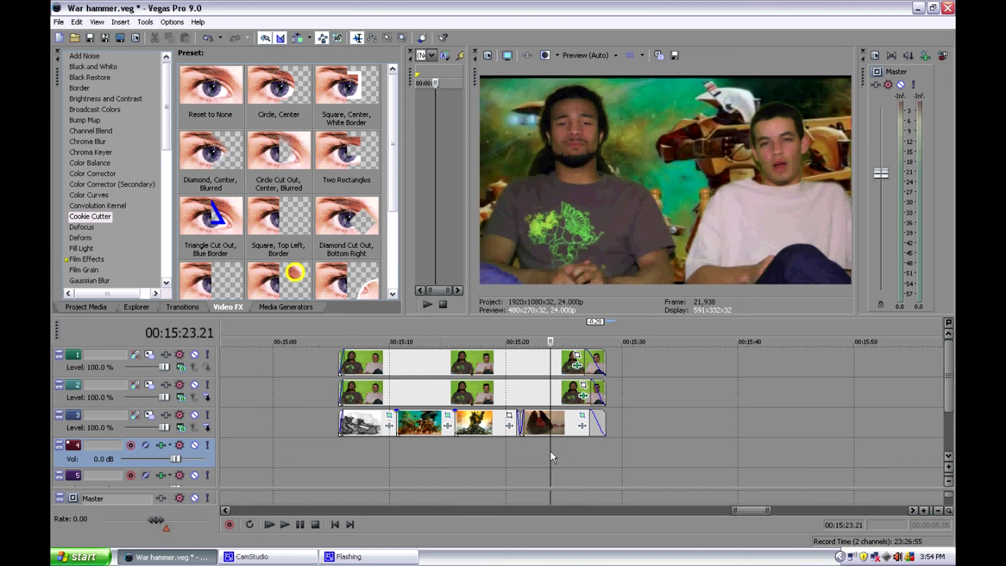
click(573, 457)
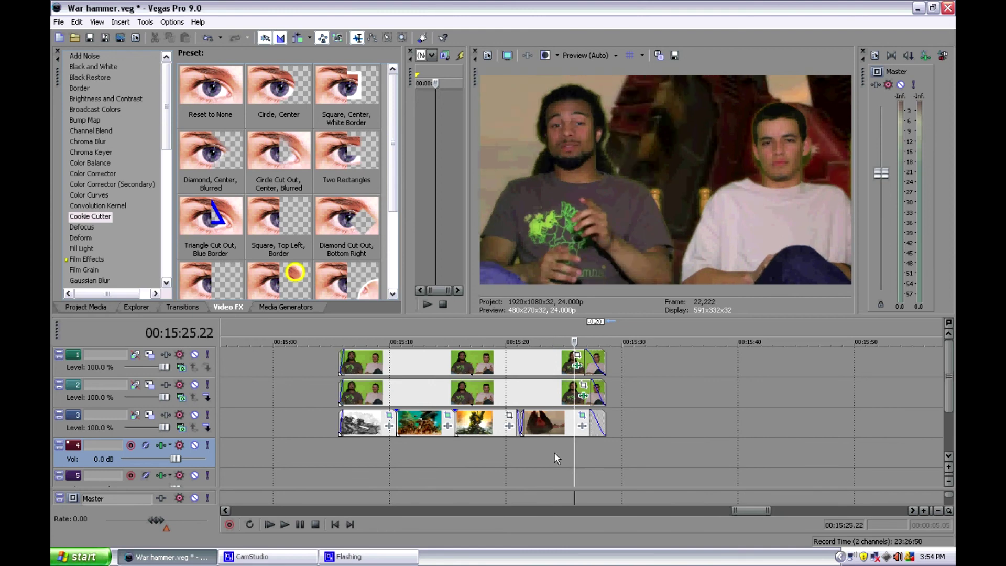